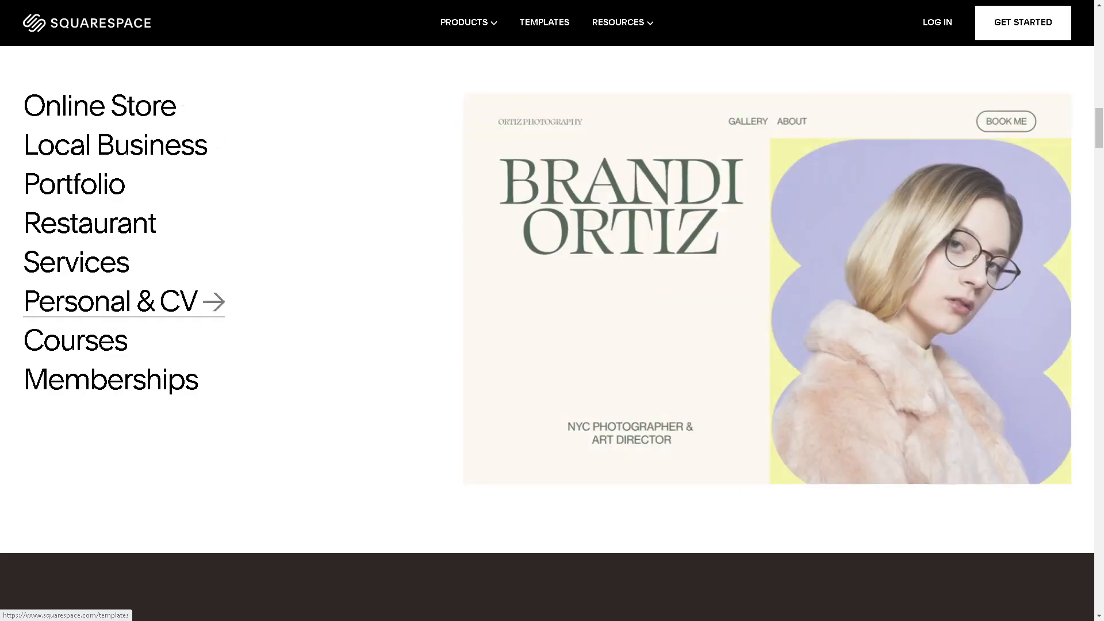
Step: Open the Squarespace account creation page and show its additional sign-up options
left_click(75, 122)
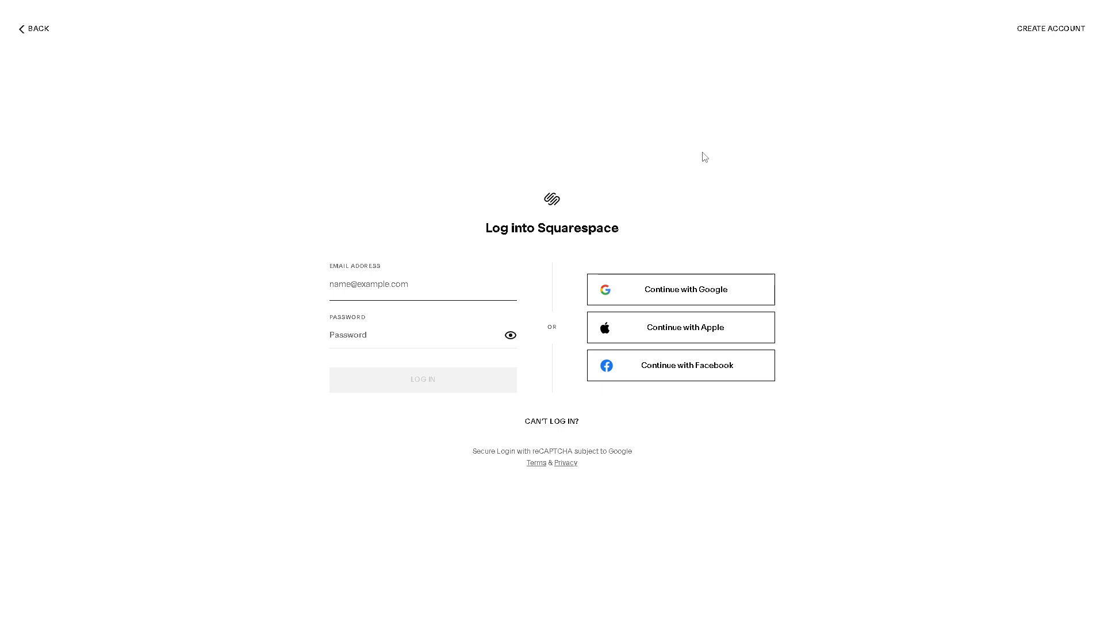
left_click(1038, 33)
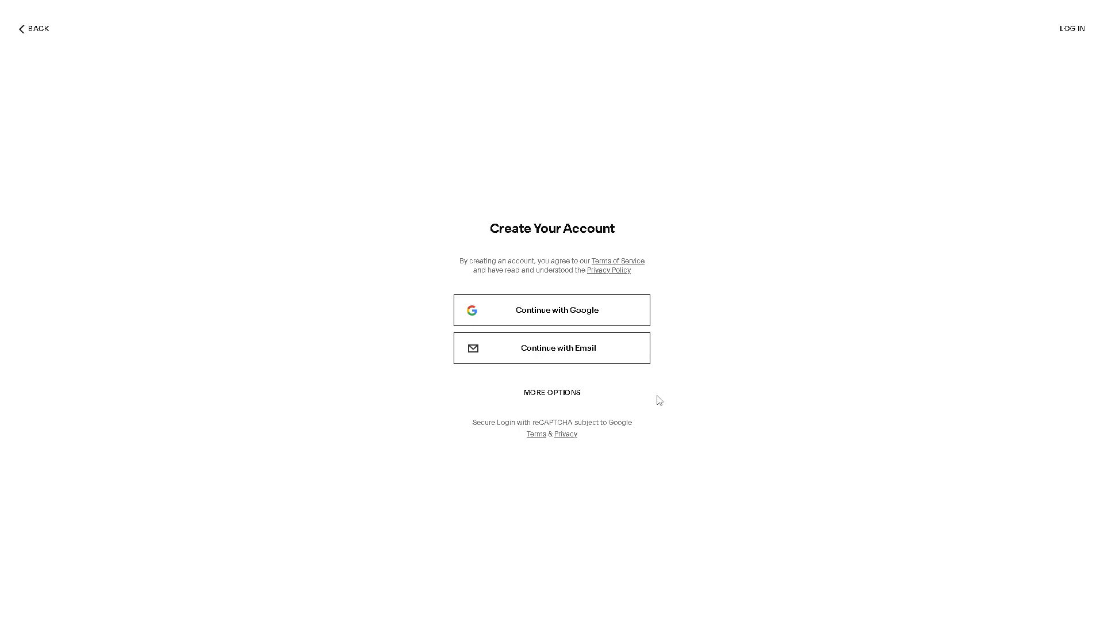
left_click(556, 395)
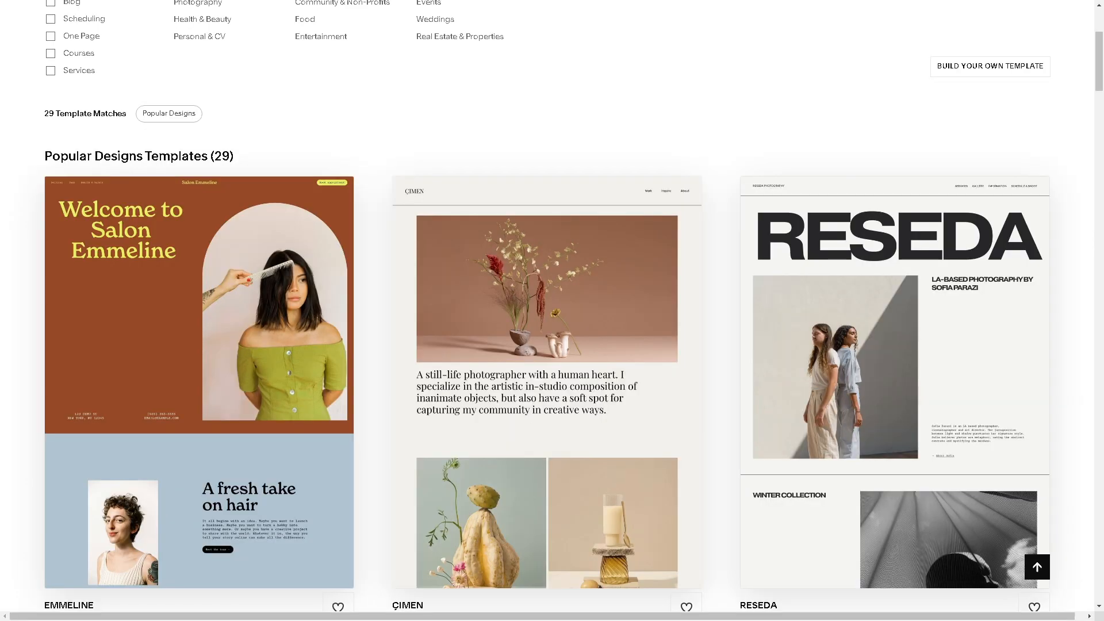
Step: Browse the Popular Designs website templates and return to the template filters
scroll(619, 320, "down", 5)
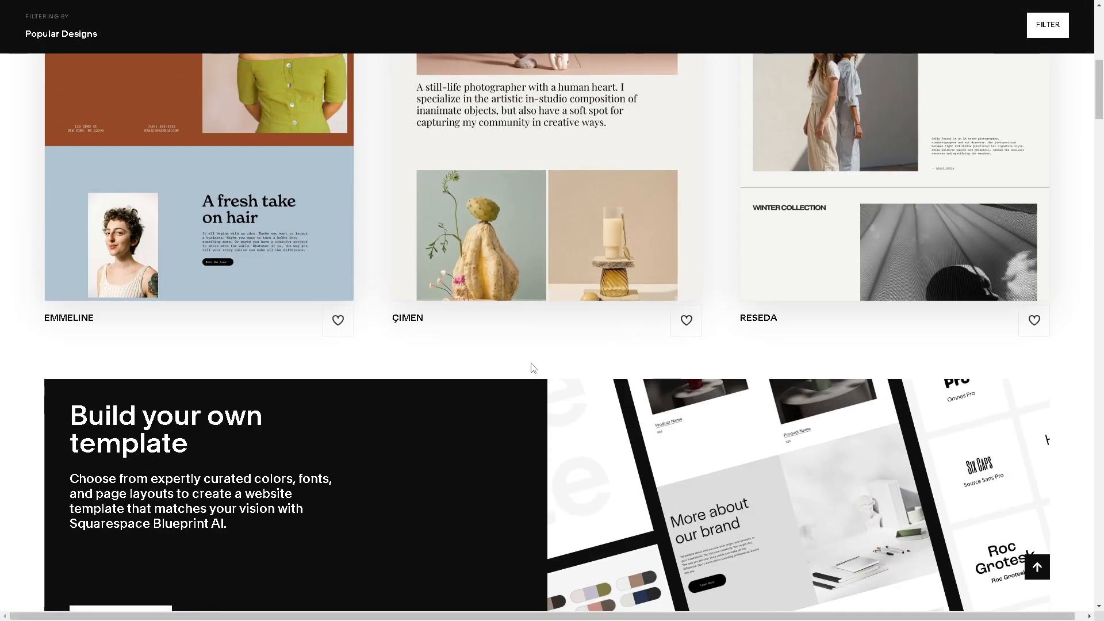
scroll(383, 365, "down", 1)
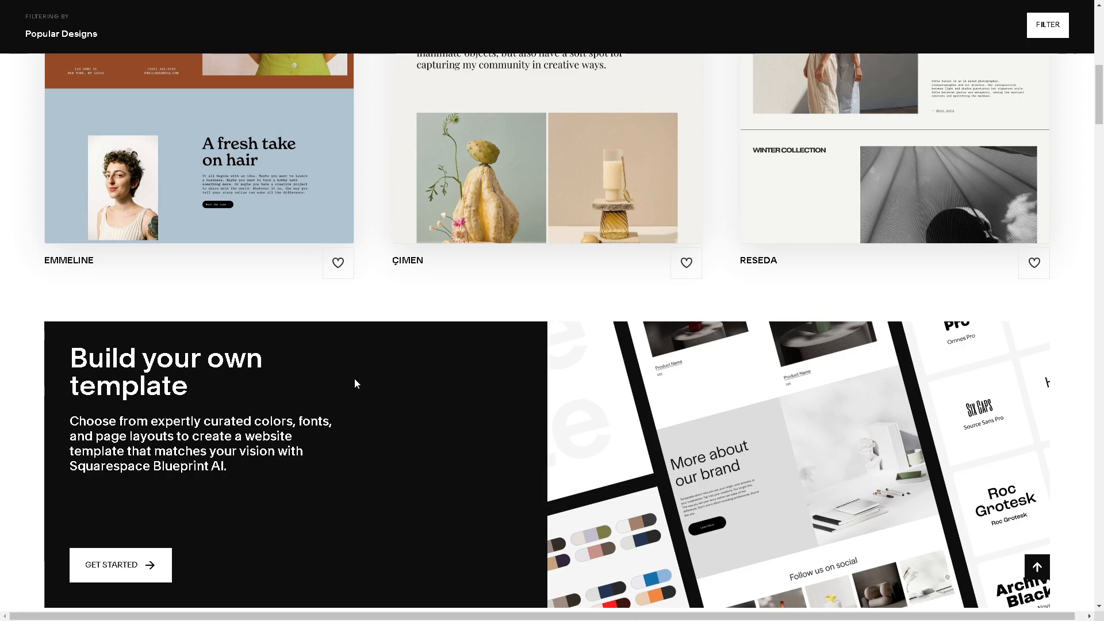
scroll(355, 383, "down", 2)
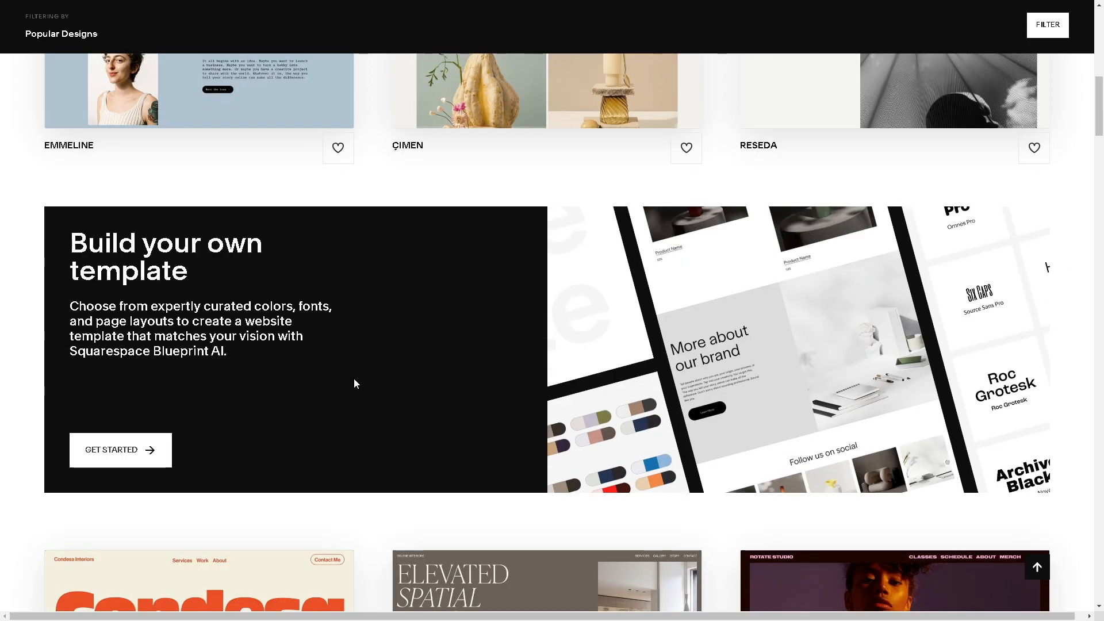
scroll(350, 380, "down", 2)
scroll(350, 381, "up", 6)
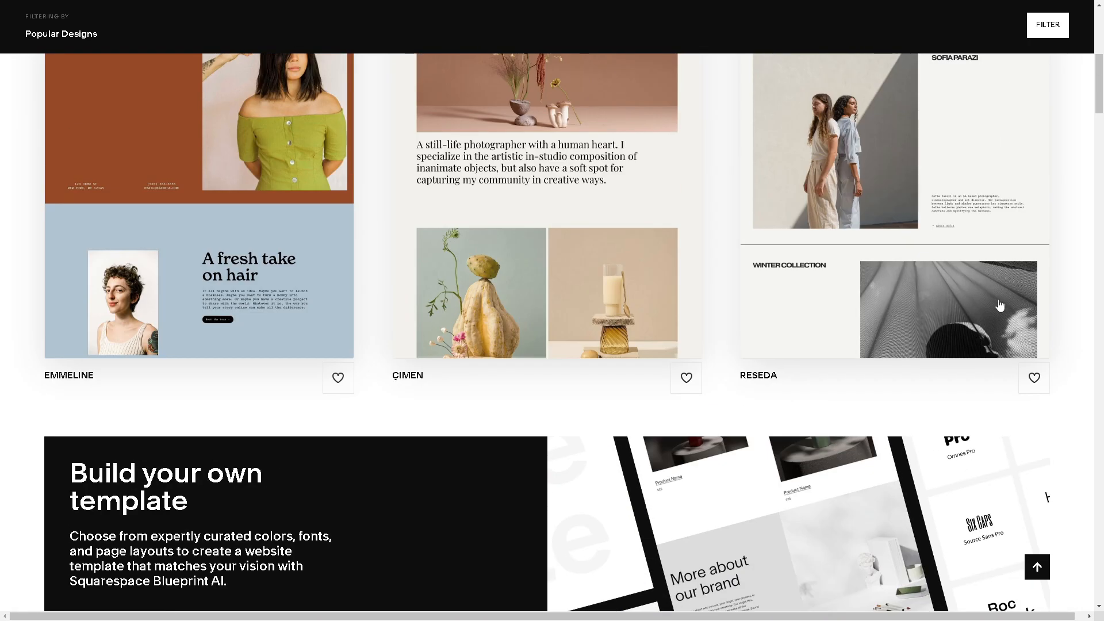
scroll(997, 305, "up", 10)
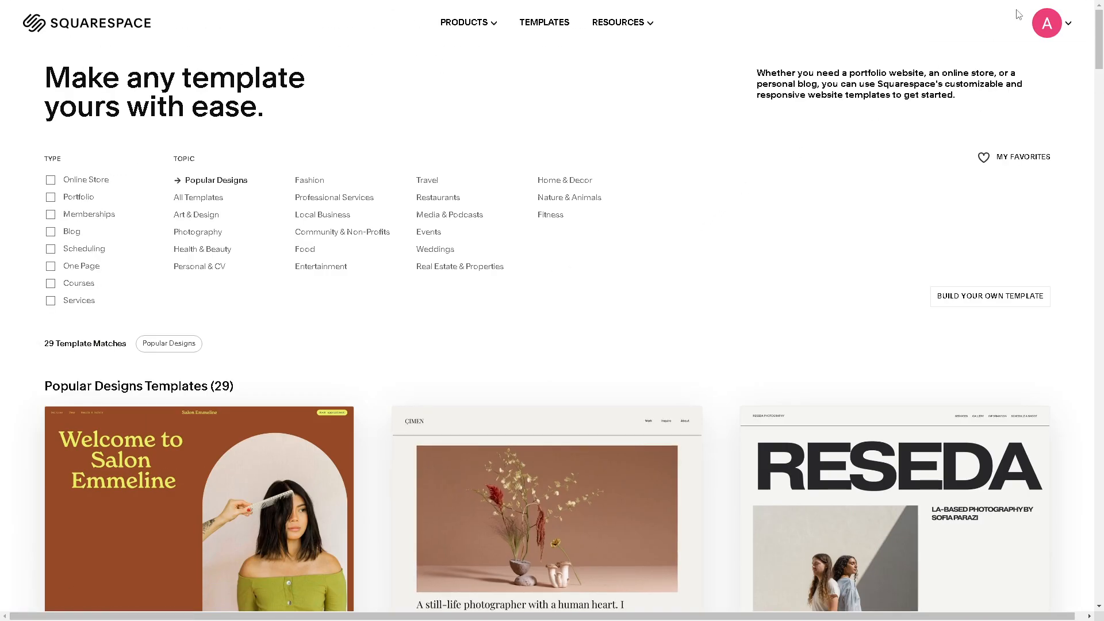
Step: Go to the account dashboard and open the first listed website
left_click(1051, 26)
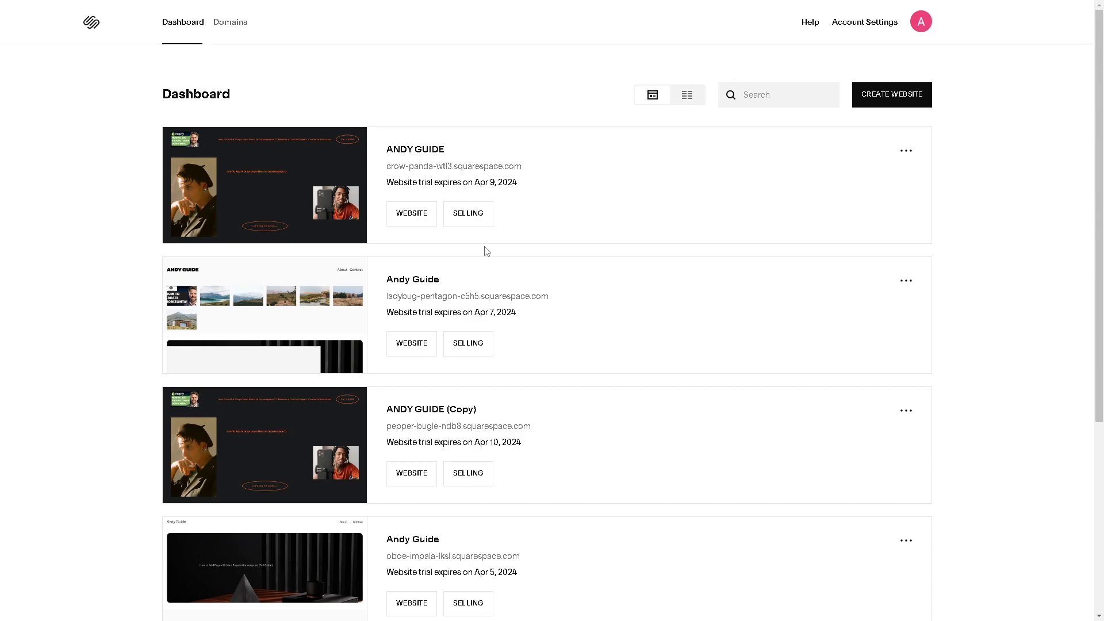
scroll(472, 280, "down", 2)
scroll(472, 280, "up", 2)
mouse_move(272, 211)
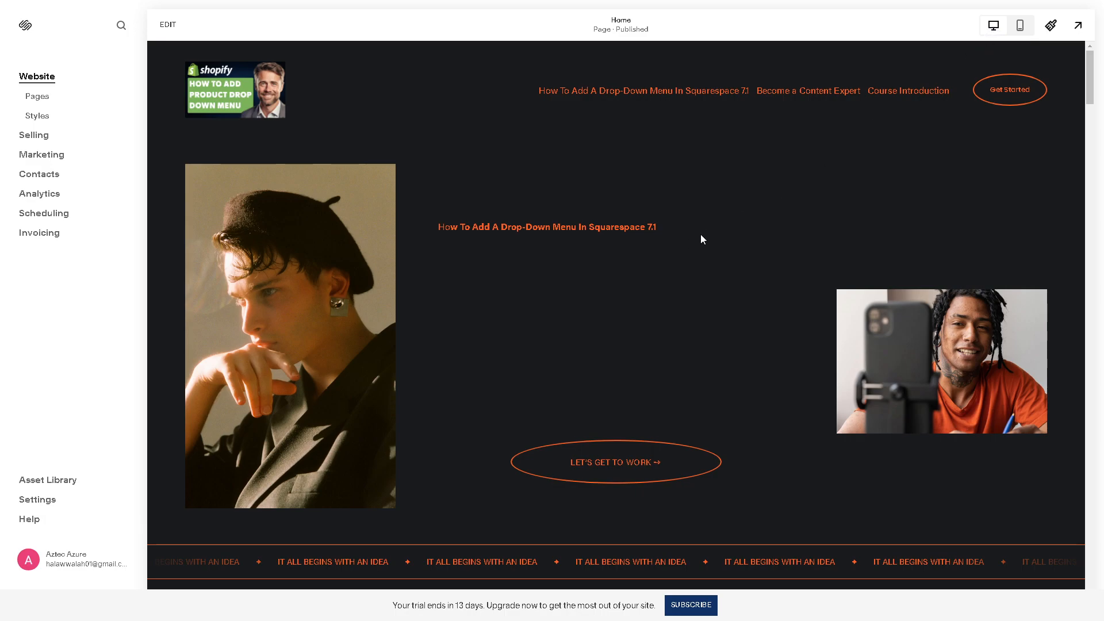
Step: Look through the home page and switch its preview to the mobile view
scroll(640, 242, "down", 9)
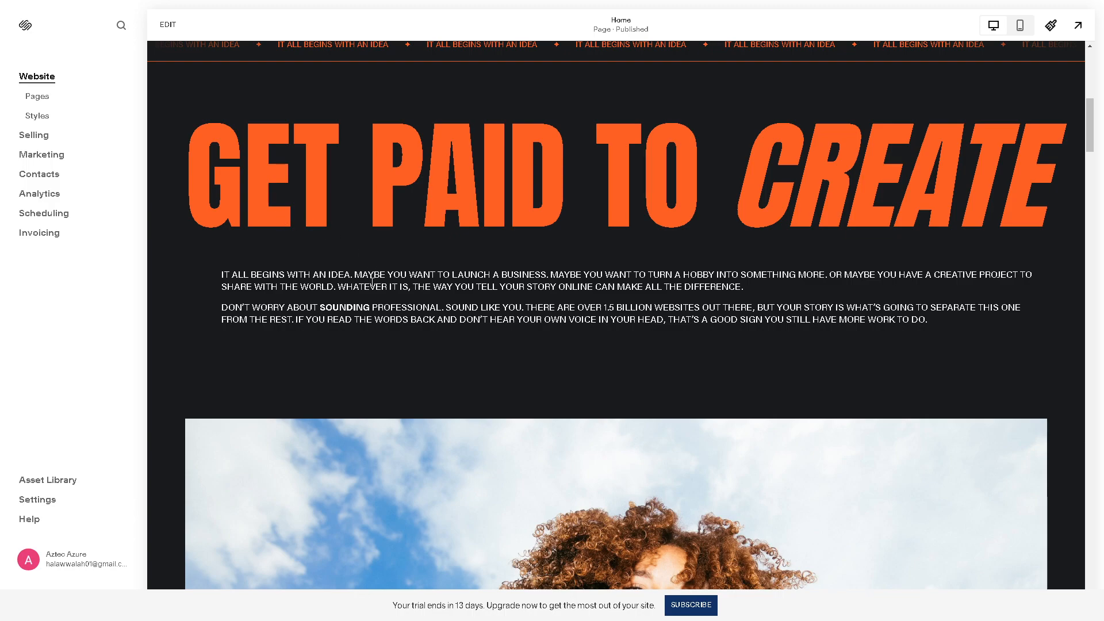
scroll(371, 282, "down", 8)
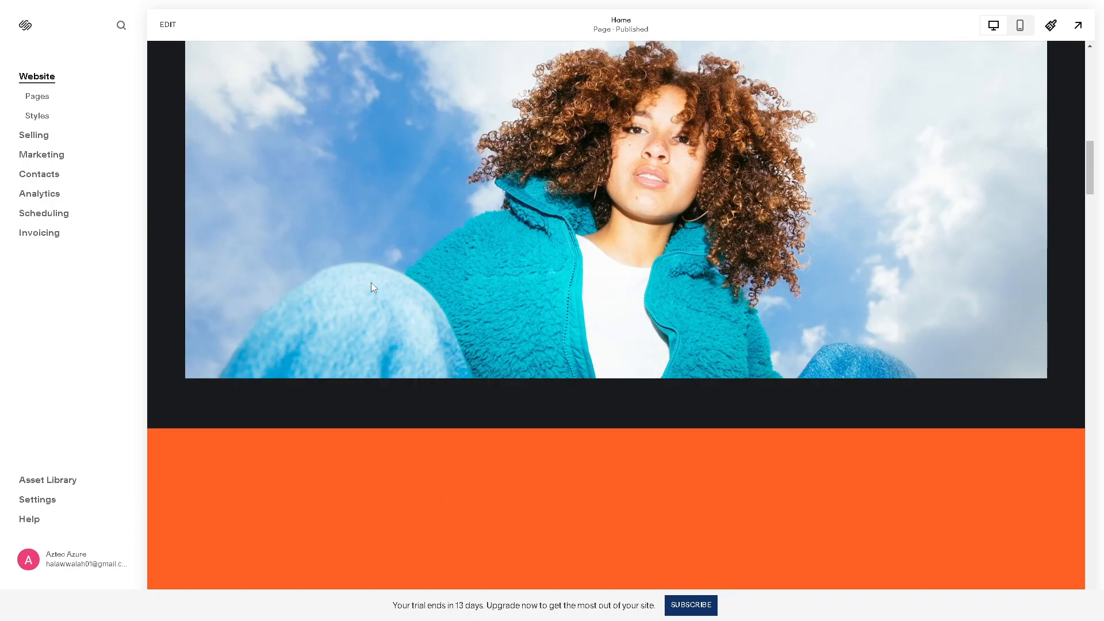
scroll(371, 282, "up", 4)
scroll(370, 281, "up", 7)
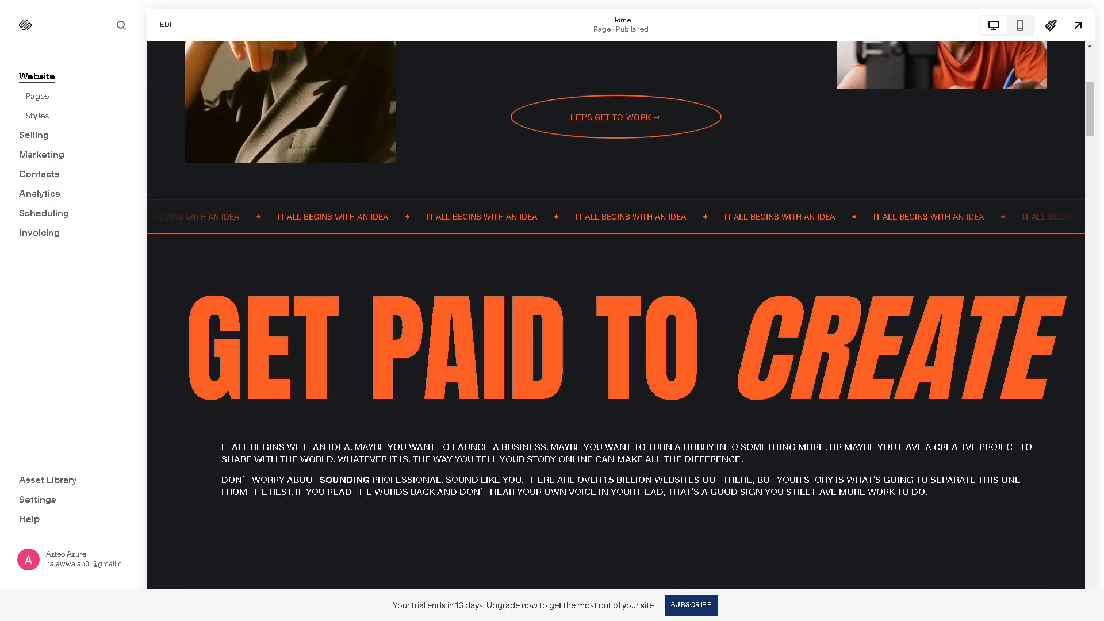
left_click(1021, 27)
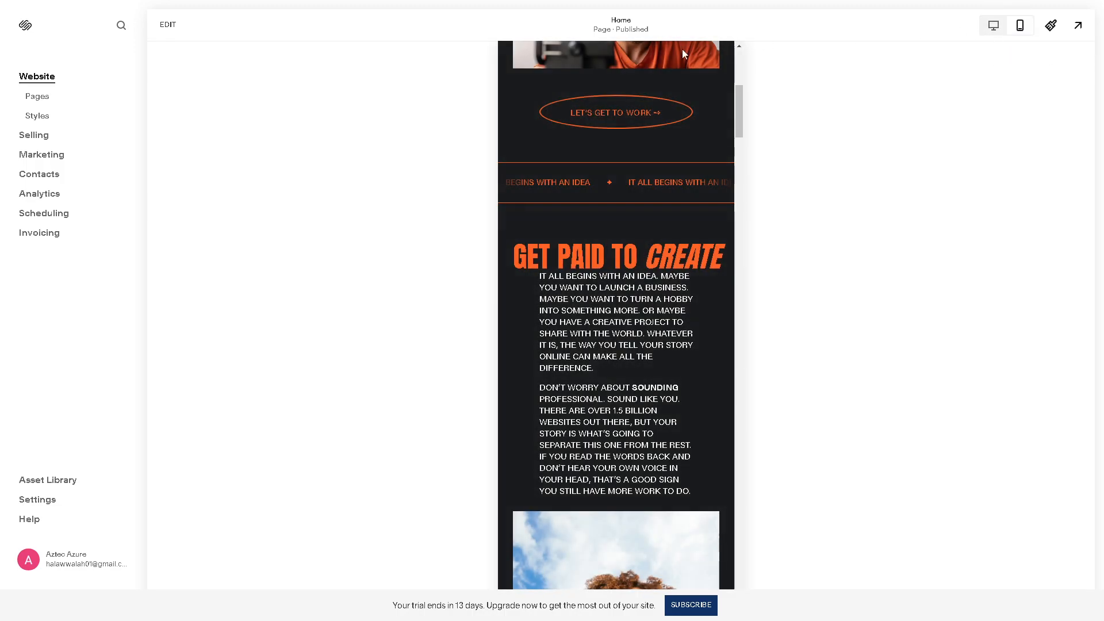
scroll(588, 190, "up", 5)
scroll(587, 187, "up", 2)
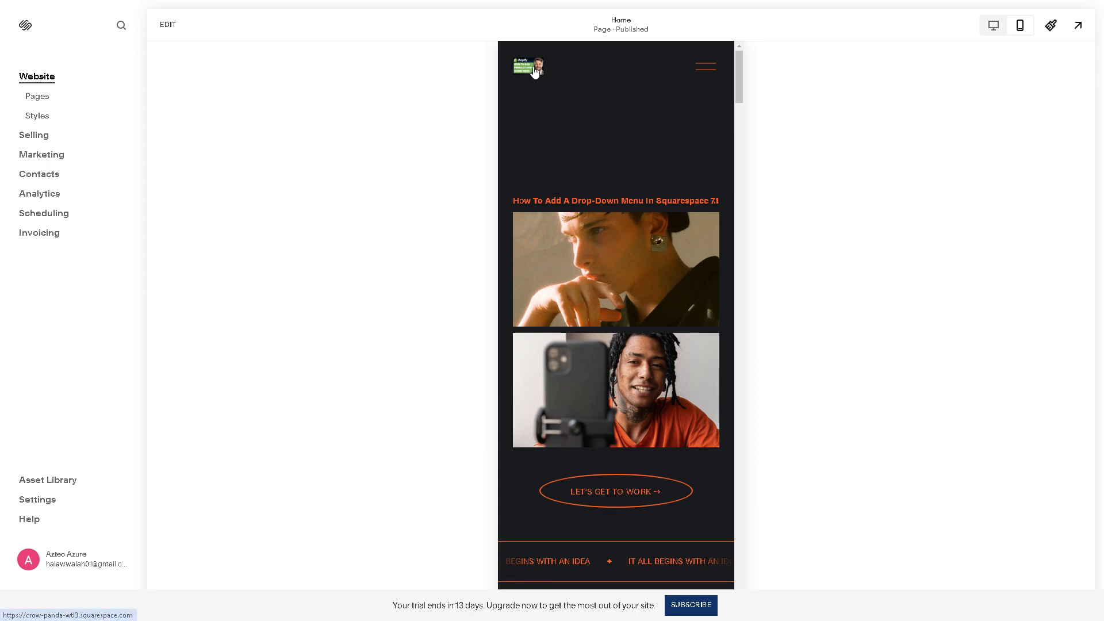
Step: Start editing the home page and open the site header's design settings
left_click(167, 26)
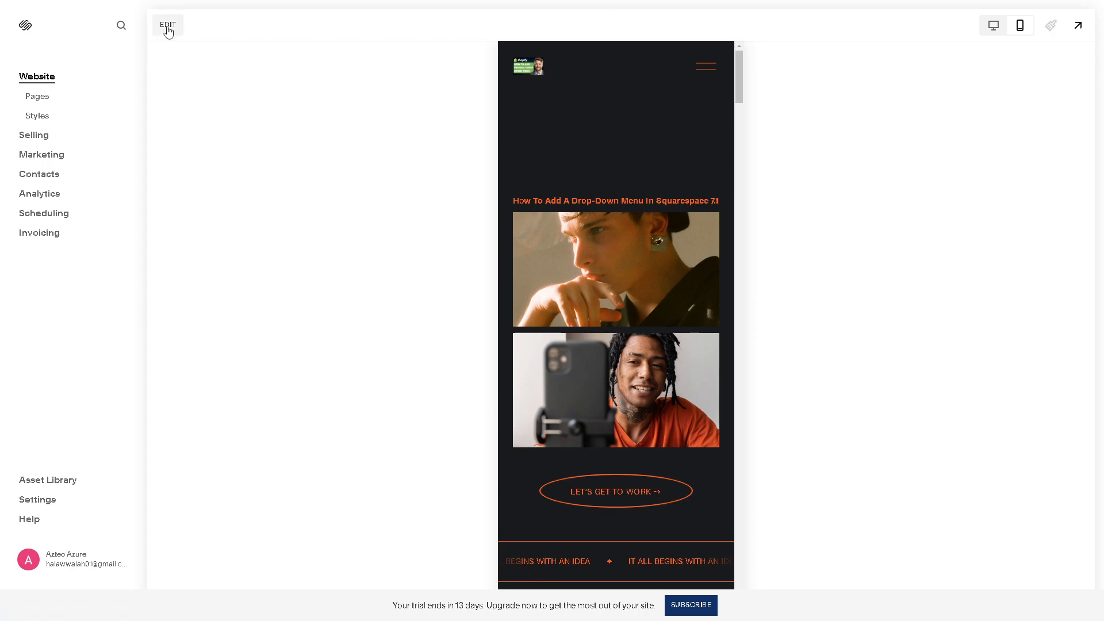
mouse_move(459, 72)
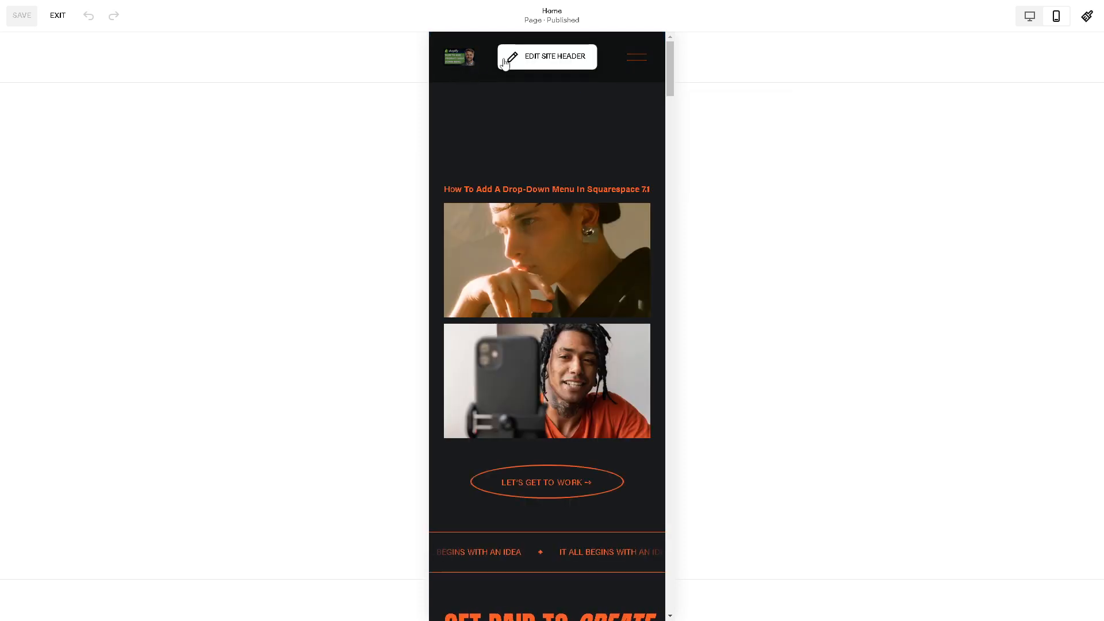
left_click(550, 58)
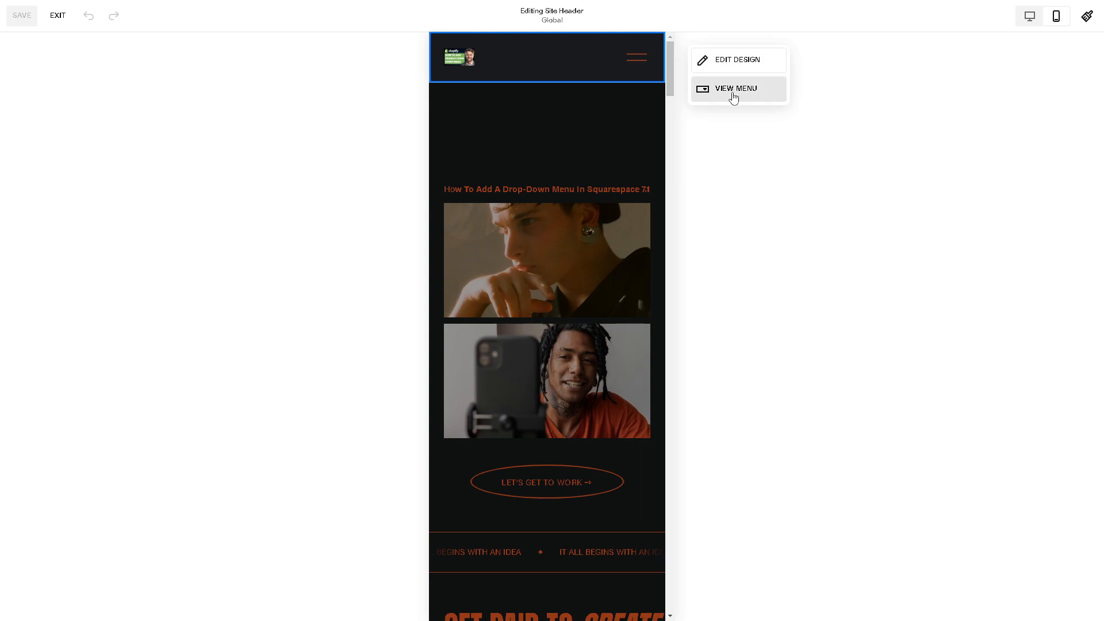
left_click(733, 66)
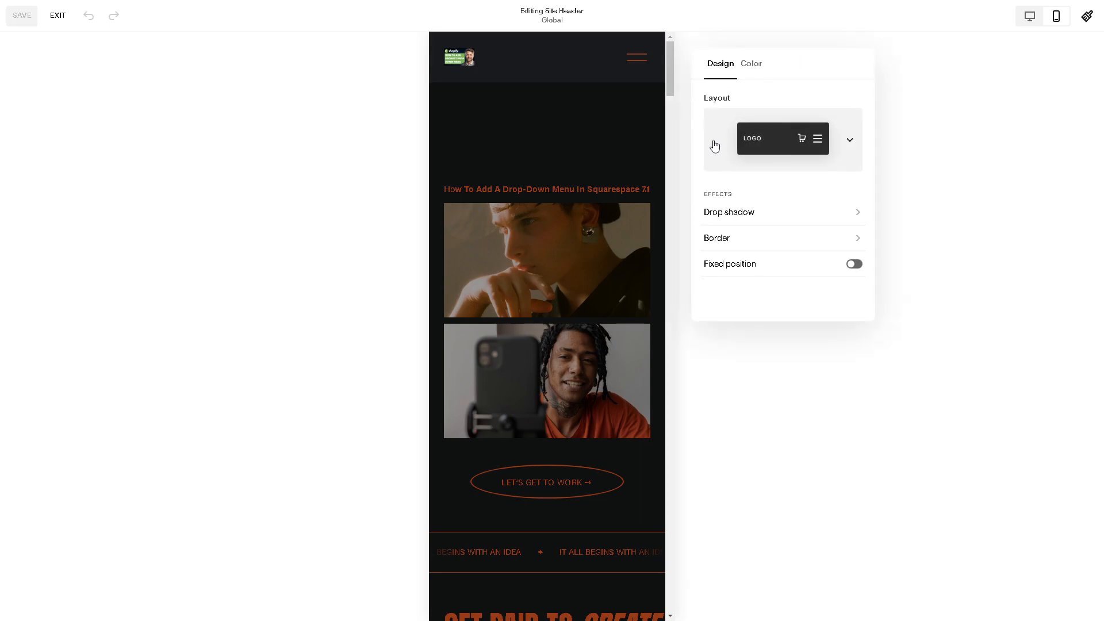
Step: Change the mobile header layout to the one with the cart first, the logo centred and the menu icon last
left_click(765, 145)
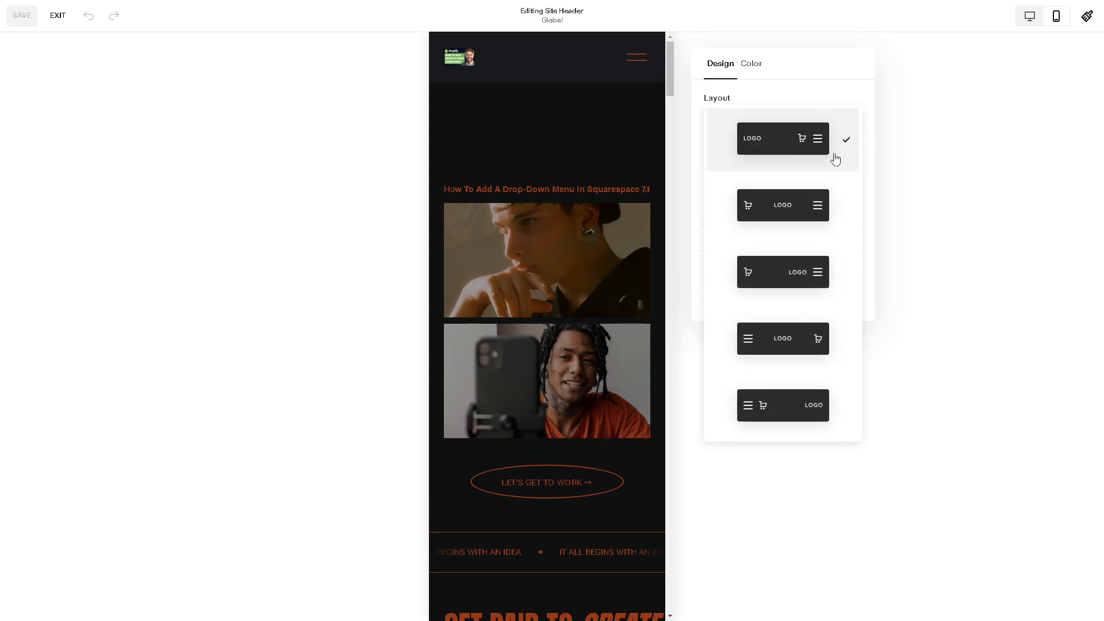
left_click(753, 72)
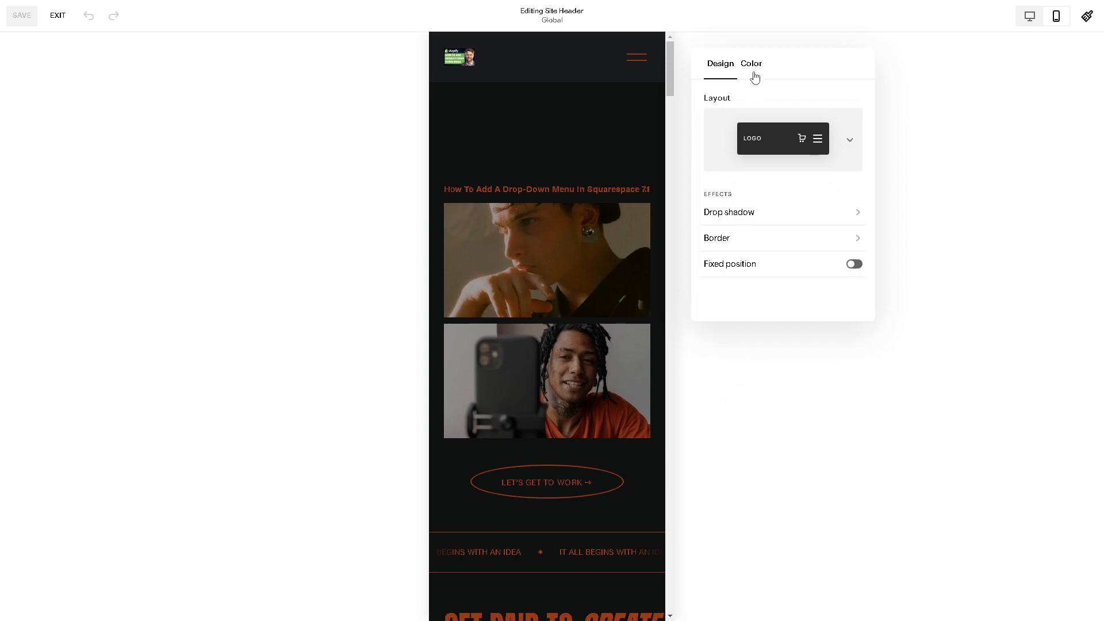
left_click(782, 142)
left_click(824, 138)
left_click(850, 143)
left_click(762, 187)
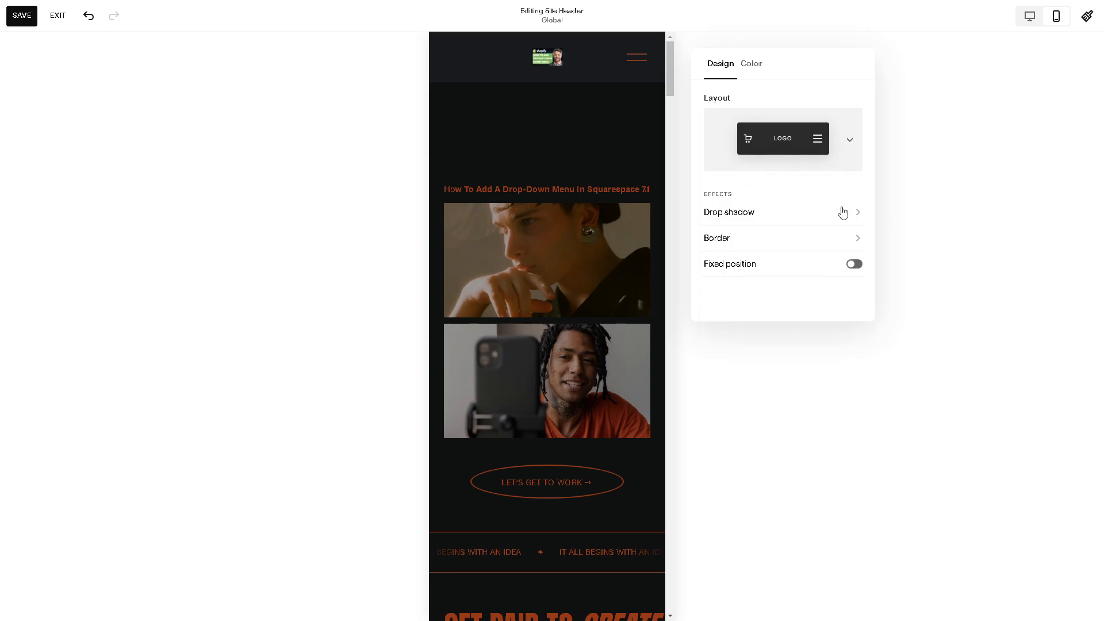
Step: Turn on the header's fixed position and add a border in the palette's orange
left_click(854, 264)
left_click(834, 243)
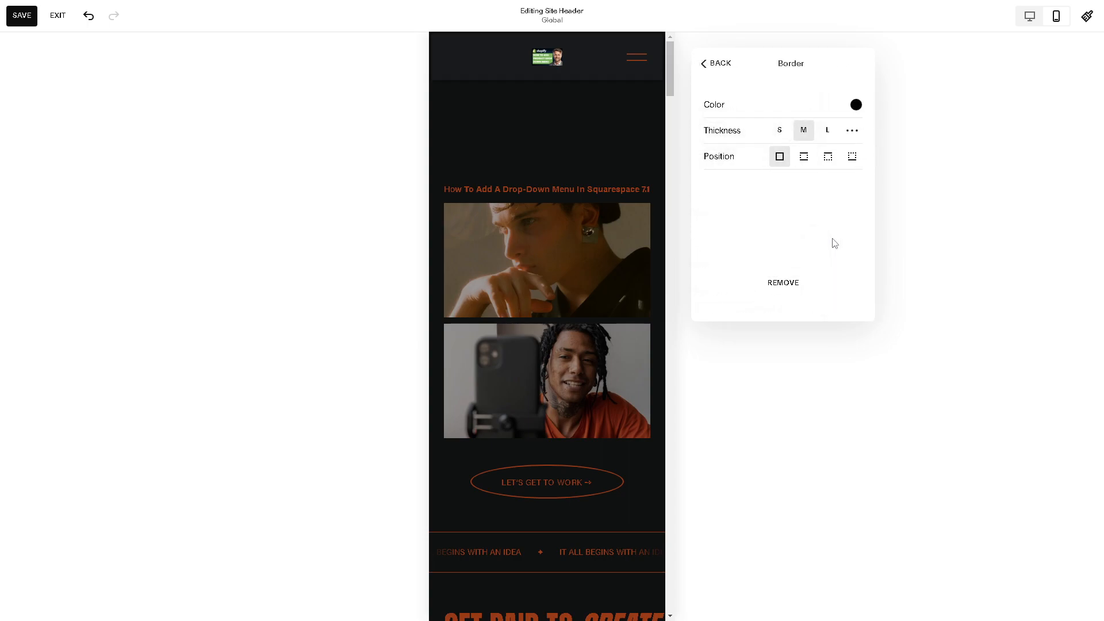
left_click(856, 106)
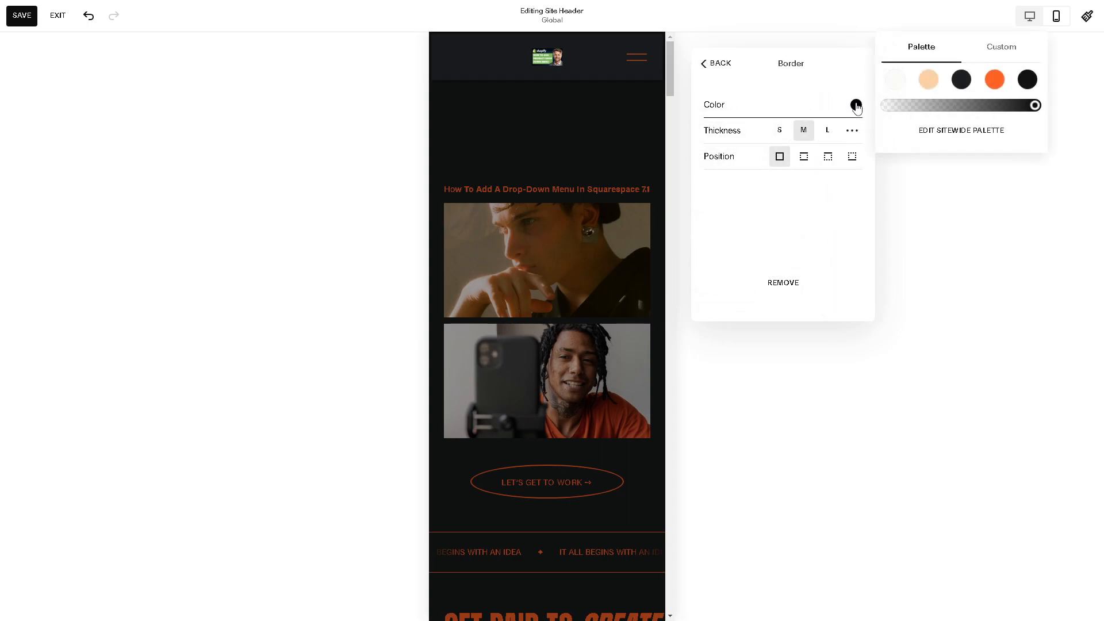
left_click(994, 81)
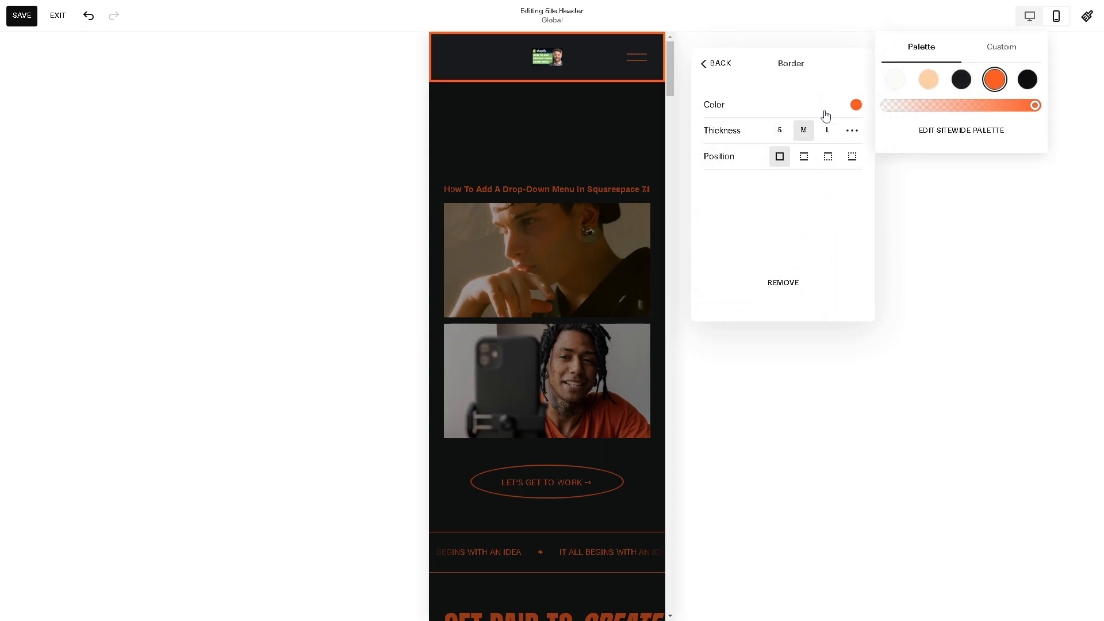
left_click(927, 84)
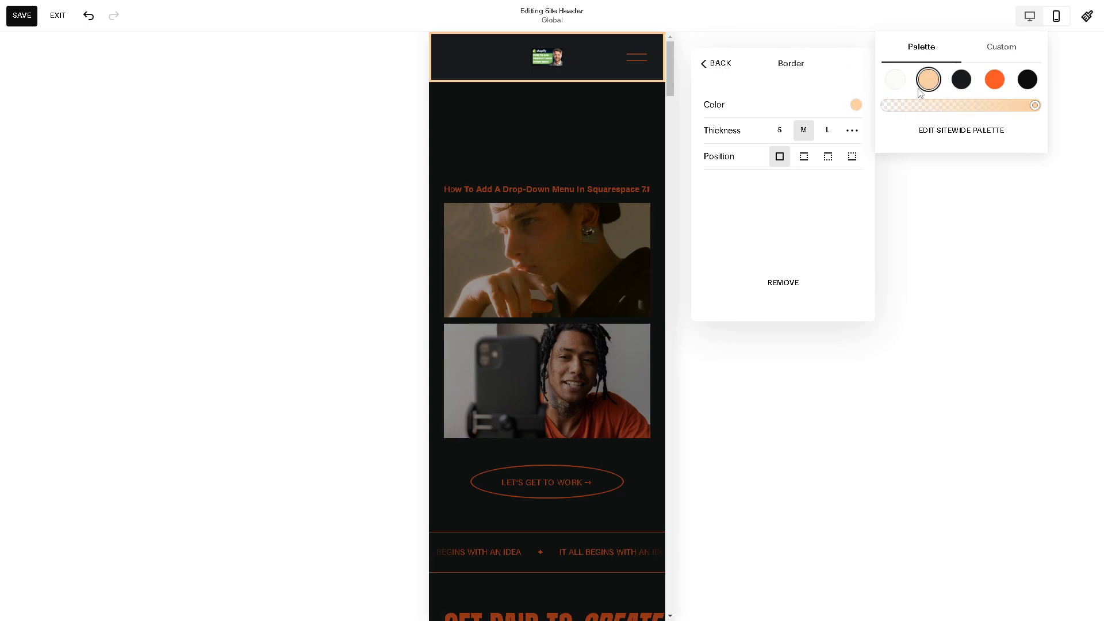
left_click(995, 82)
left_click(815, 216)
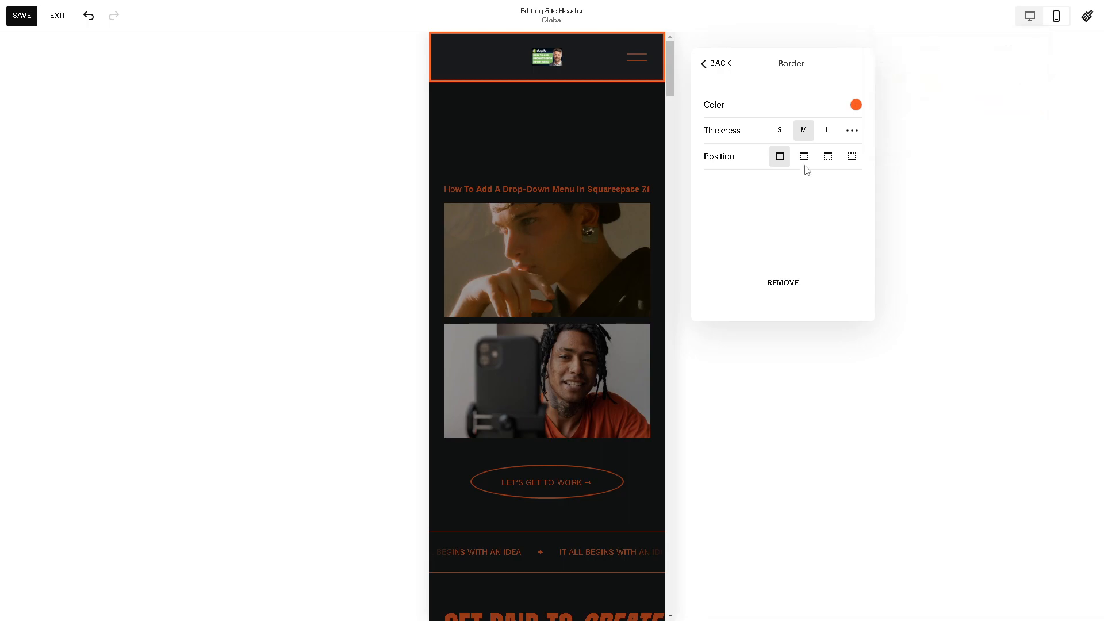
left_click(710, 65)
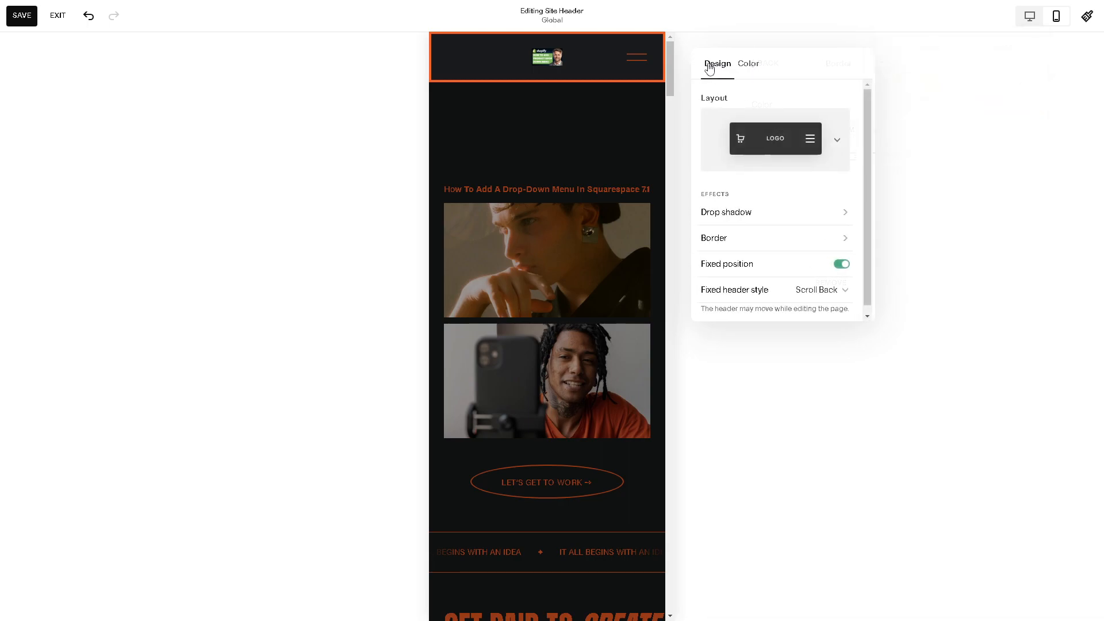
scroll(786, 238, "down", 1)
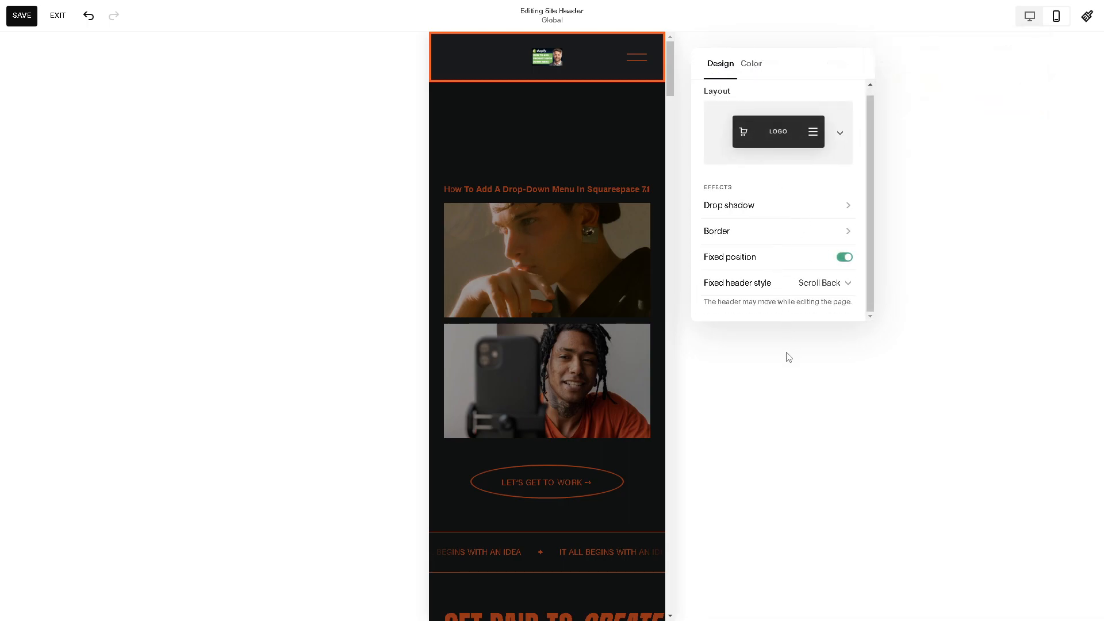
left_click(809, 353)
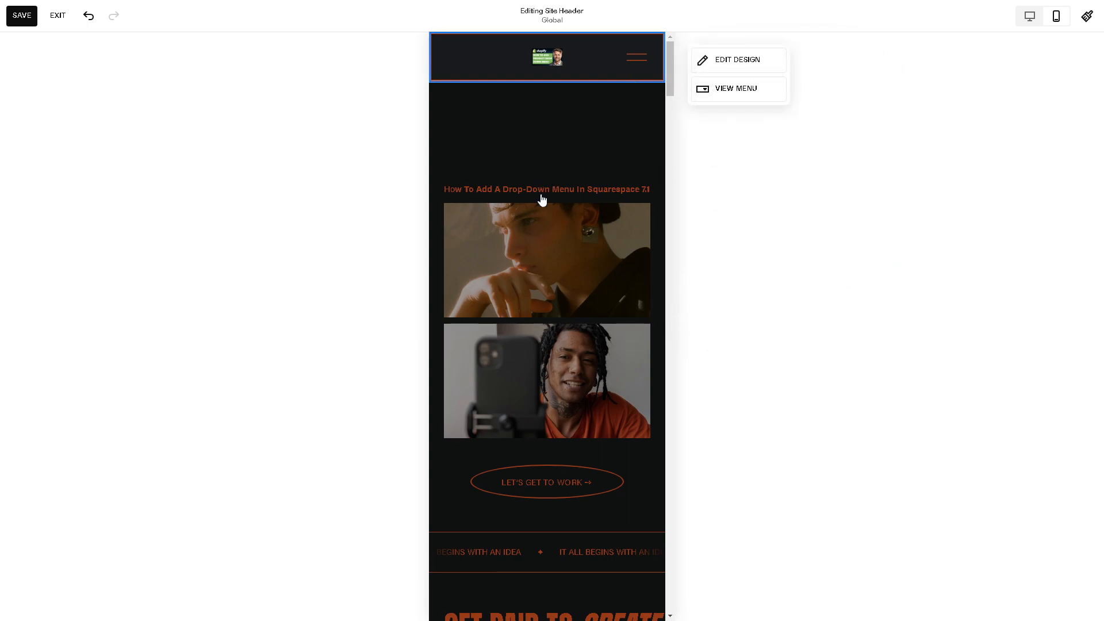
Step: Open the settings of the section below the header and view its format and background options
left_click(564, 232)
mouse_move(505, 135)
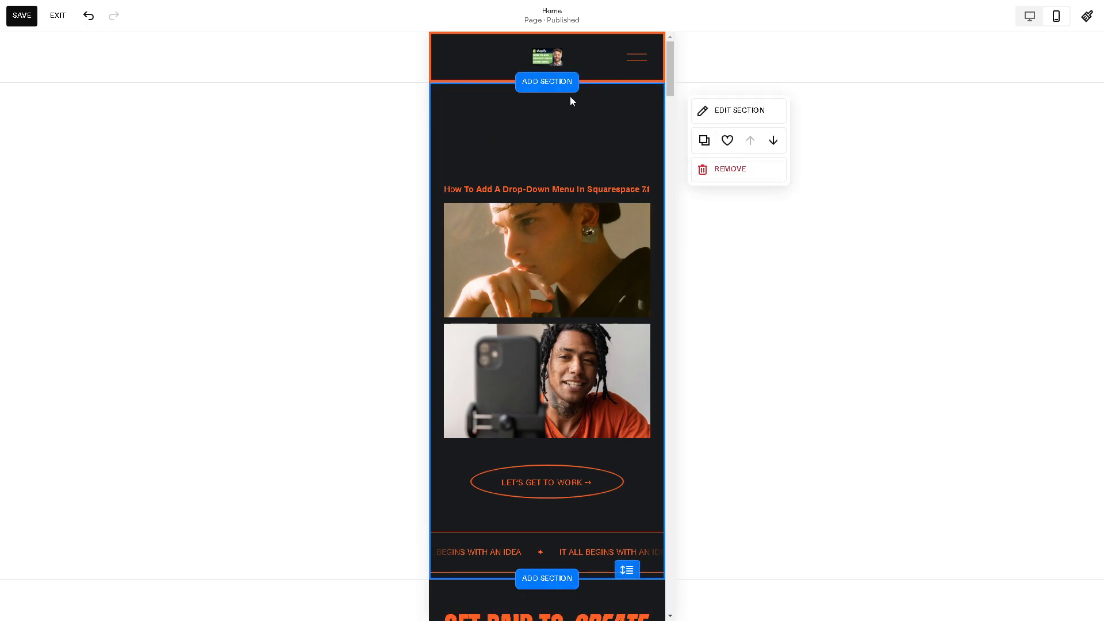
left_click(723, 118)
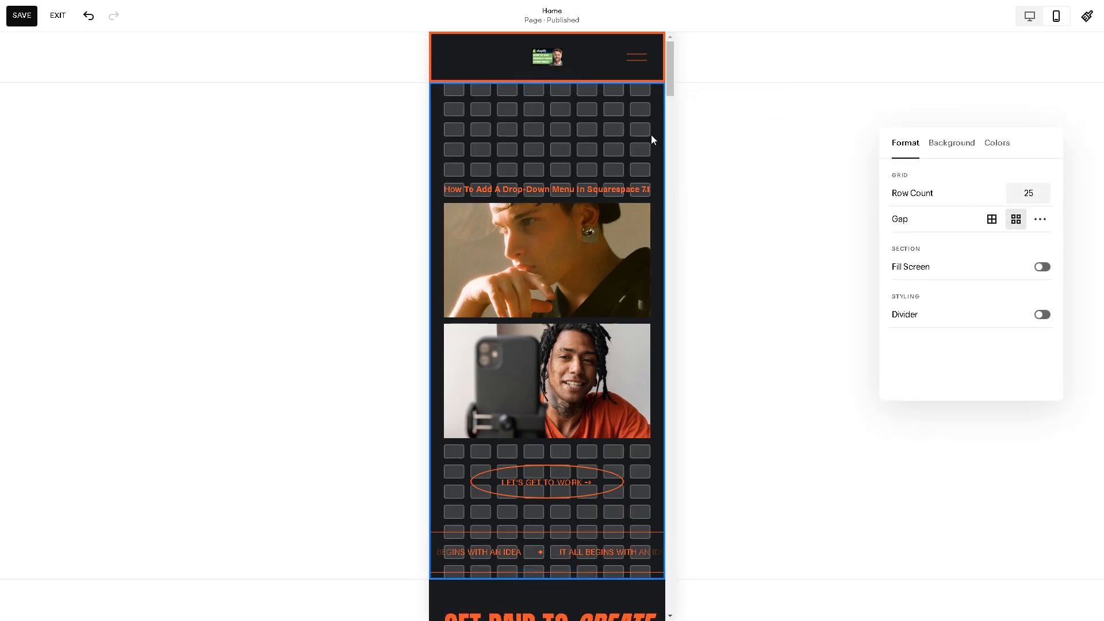
left_click(953, 144)
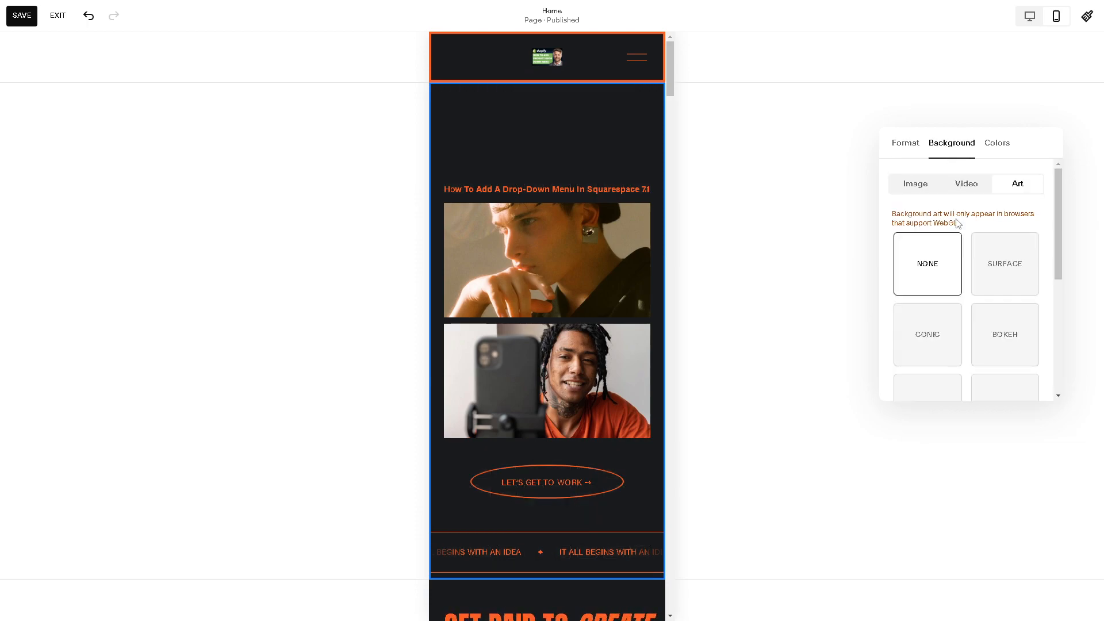
Step: Replace the first section's text above the two photos with "how to edit mobile menu on squarespace"
left_click(622, 190)
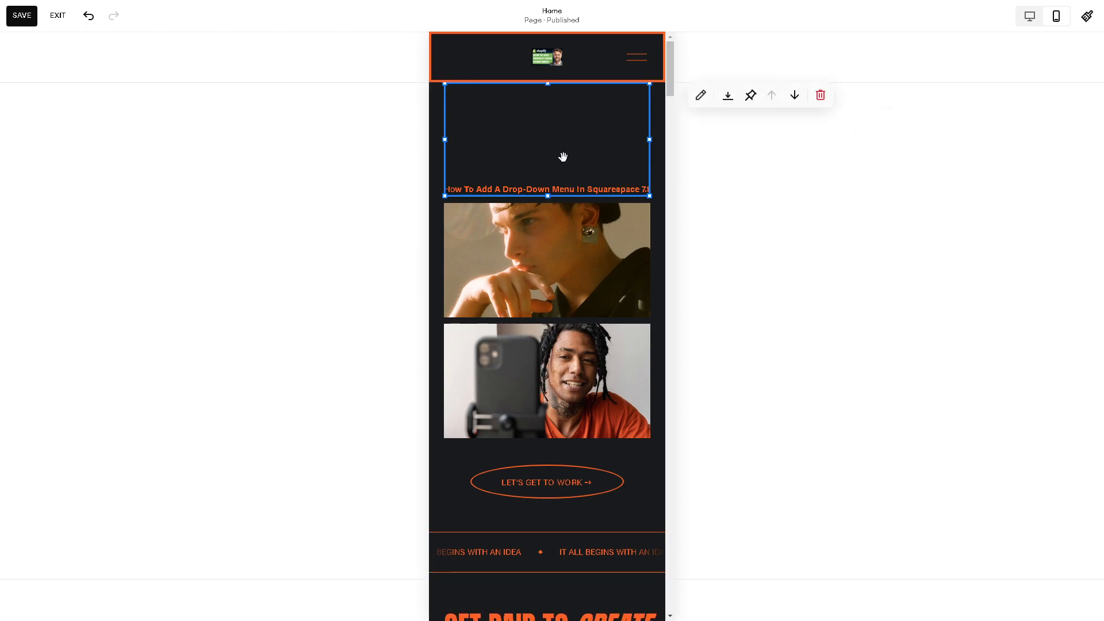
key("ctrl+a")
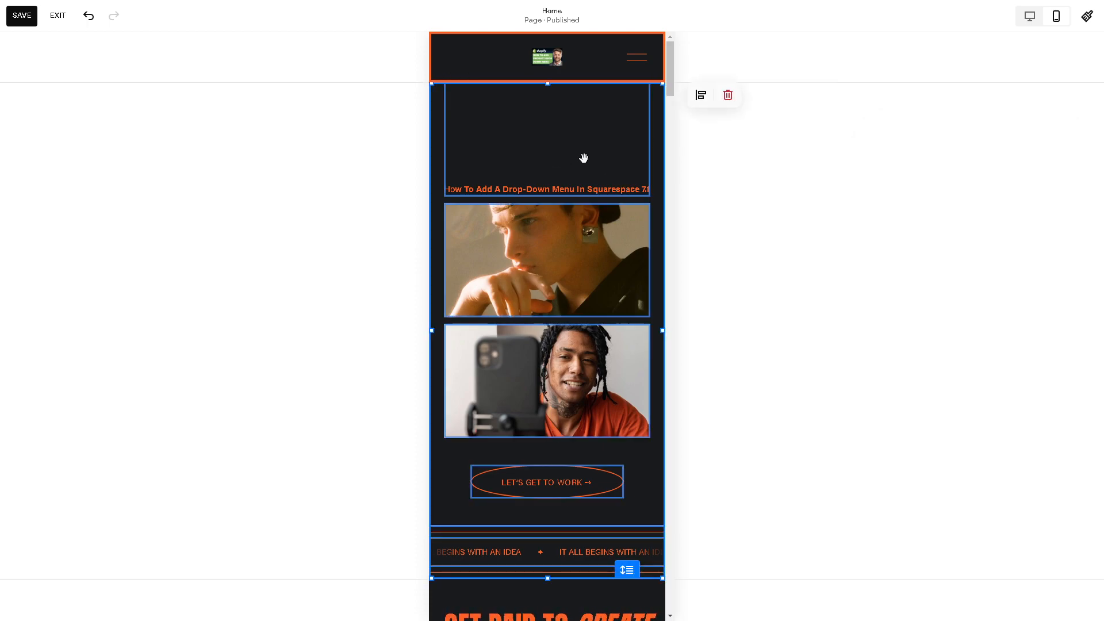
left_click(556, 161)
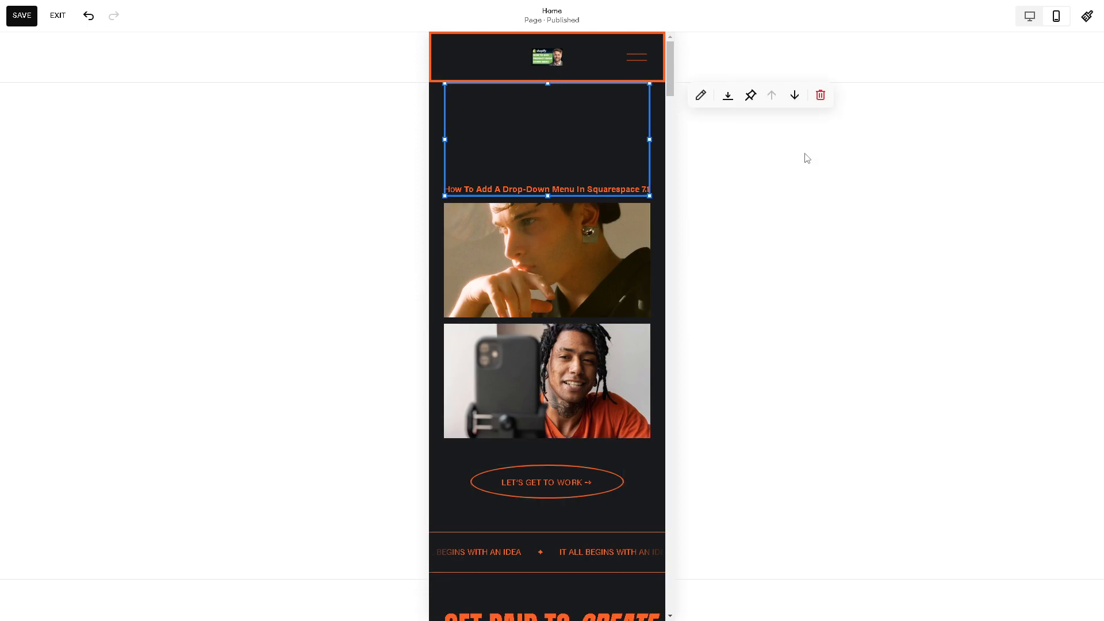
left_click(702, 97)
left_click(575, 139)
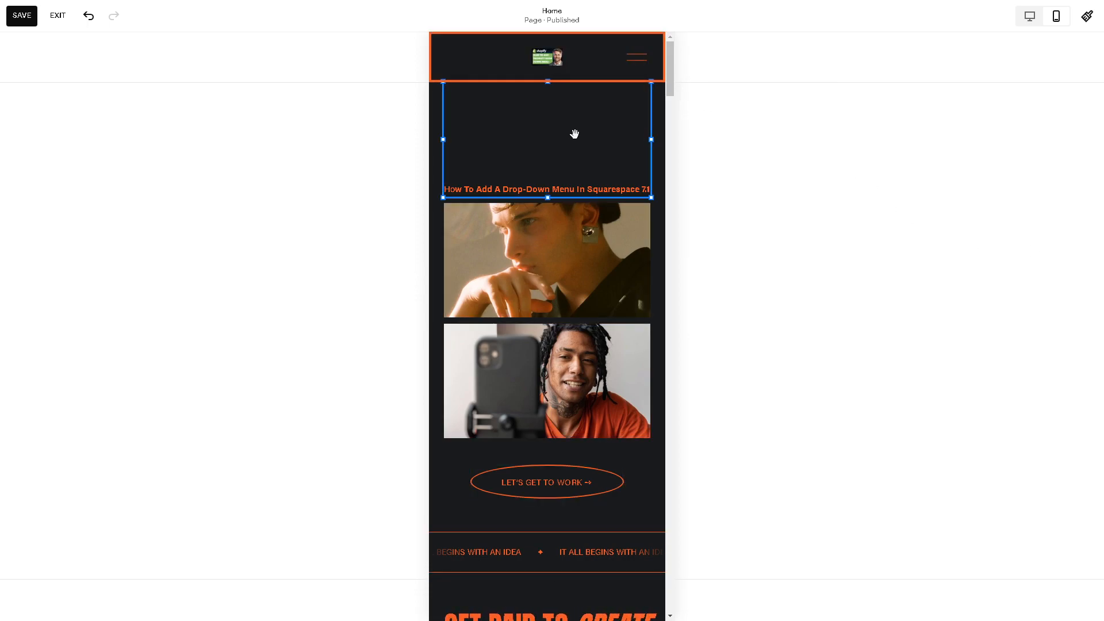
left_click(561, 190)
key("ctrl+a")
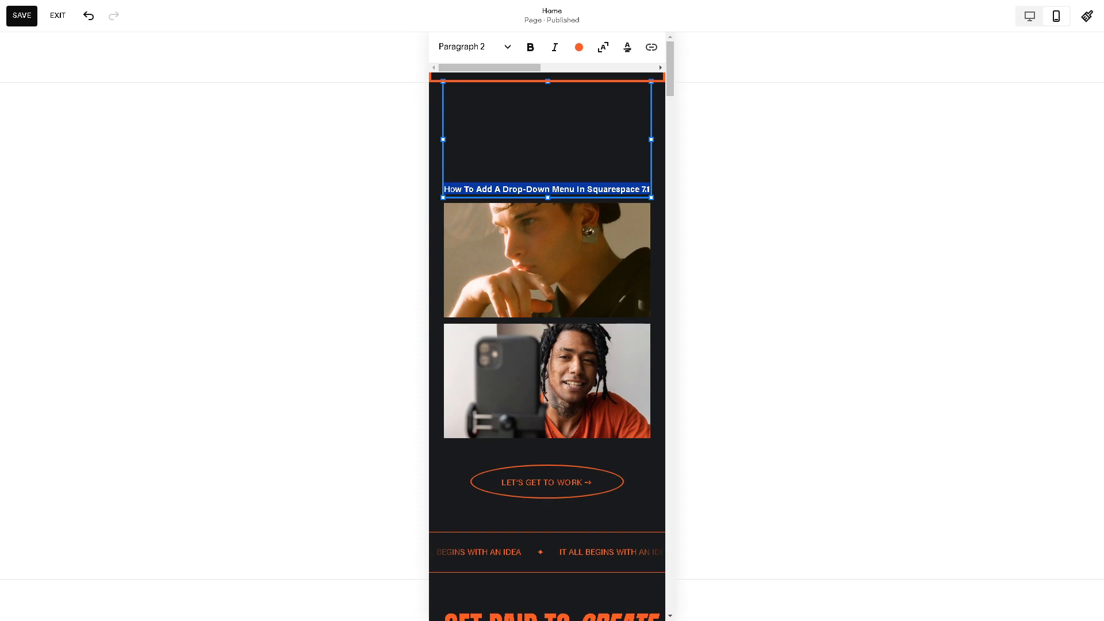
key("alt+Tab")
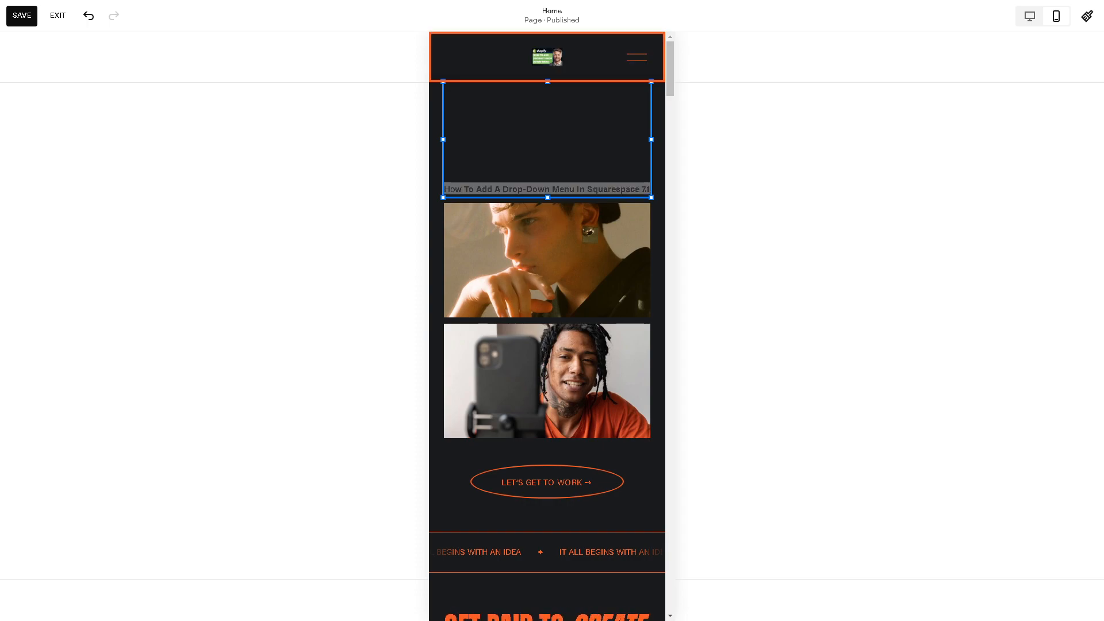
key("alt+Tab")
type("how to edit mobile menu on squarespace")
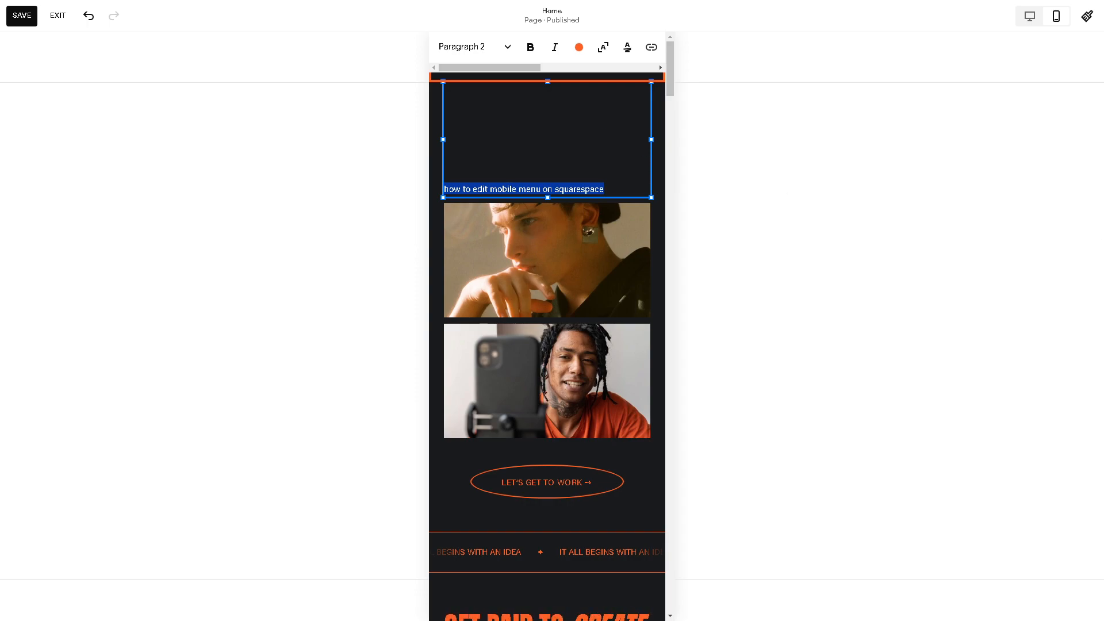
key("alt+Tab")
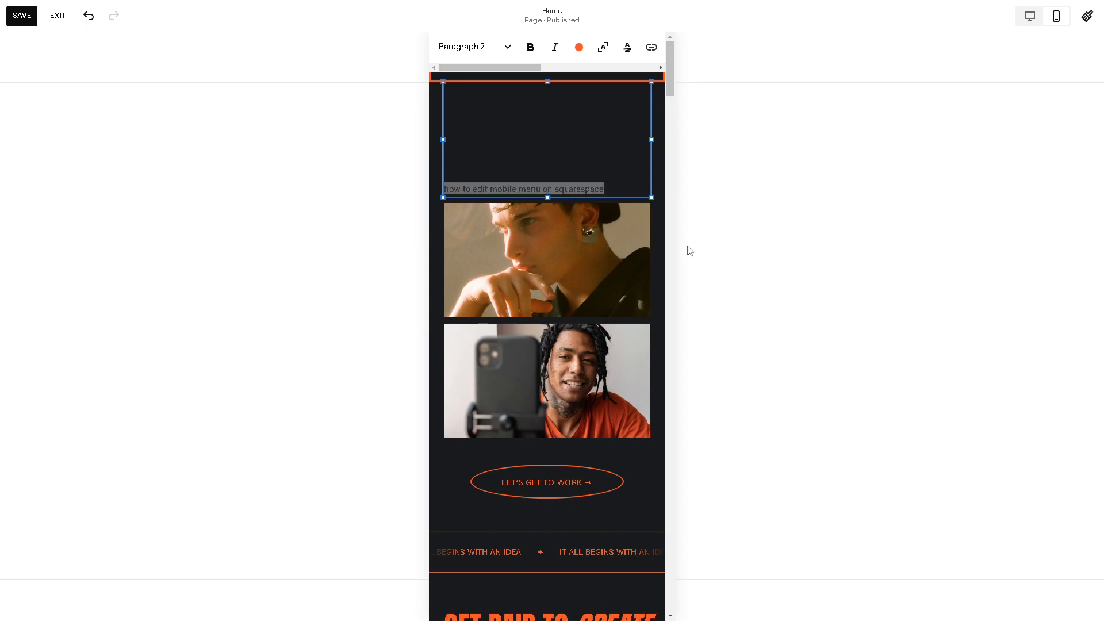
left_click(597, 164)
Step: Move the section with the two photos down one position on the page
left_click(762, 167)
left_click(605, 239)
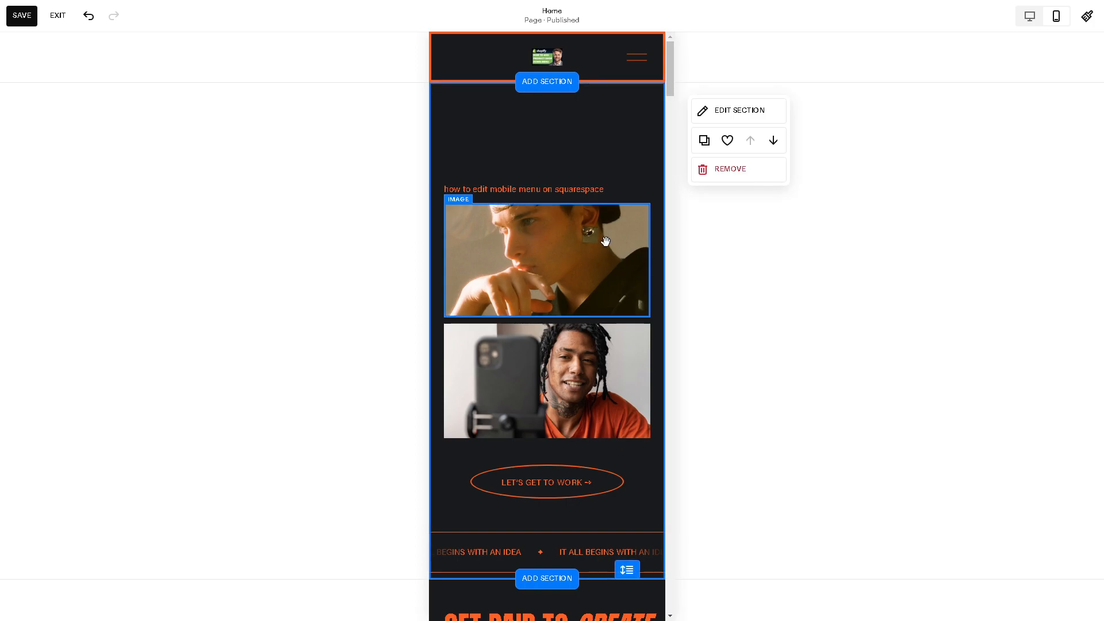
left_click(776, 145)
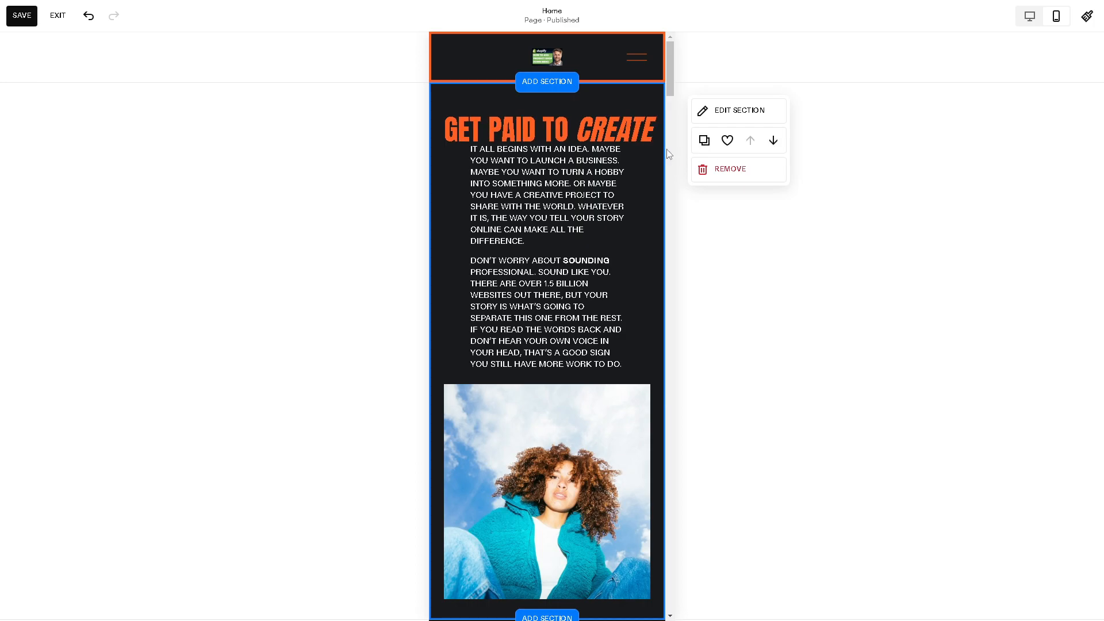
Step: Replace the "GET PAID TO CREATE" heading with "how to edit mobile menu on squarespace" and shift its text block left to the section's edge
left_click(457, 114)
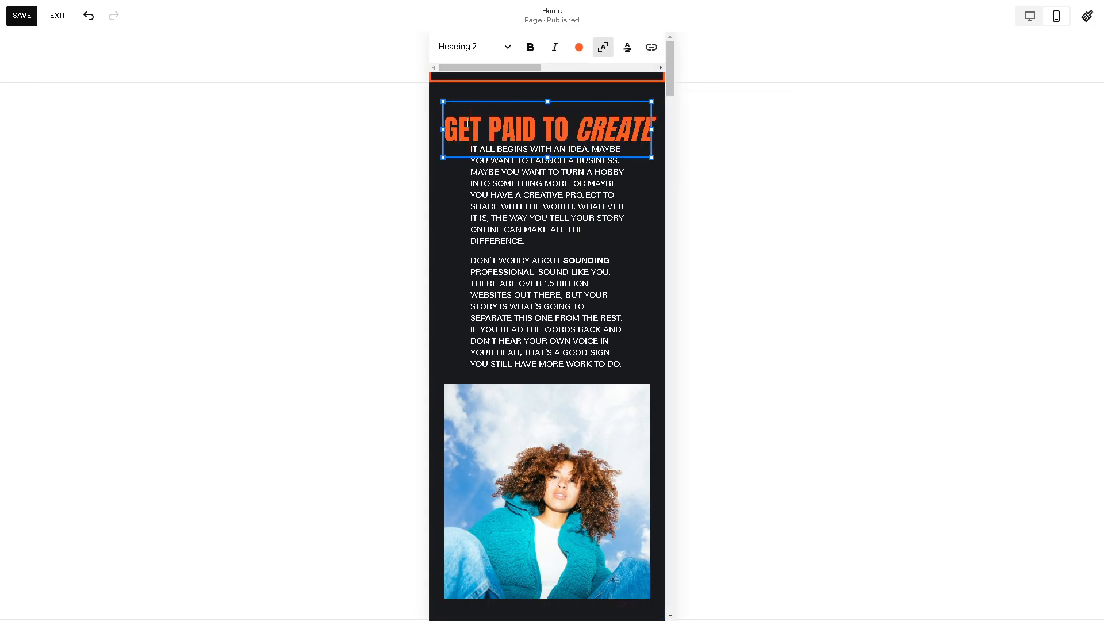
key("ctrl+a")
type("how to edit mobile menu on squarespace")
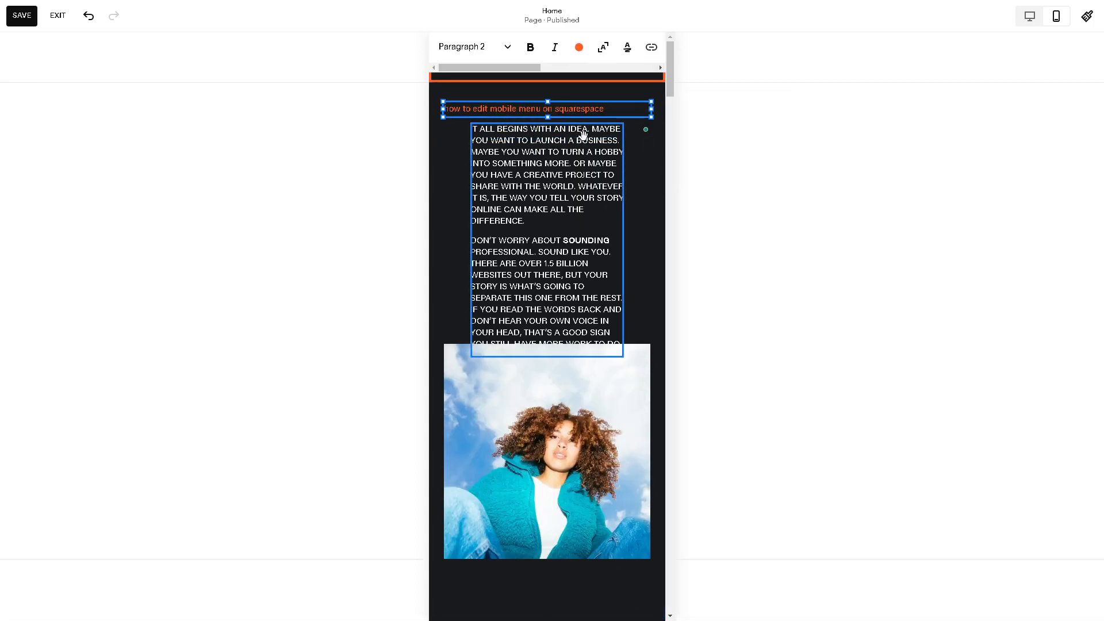
left_click_drag(612, 112, 500, 113)
left_click(711, 162)
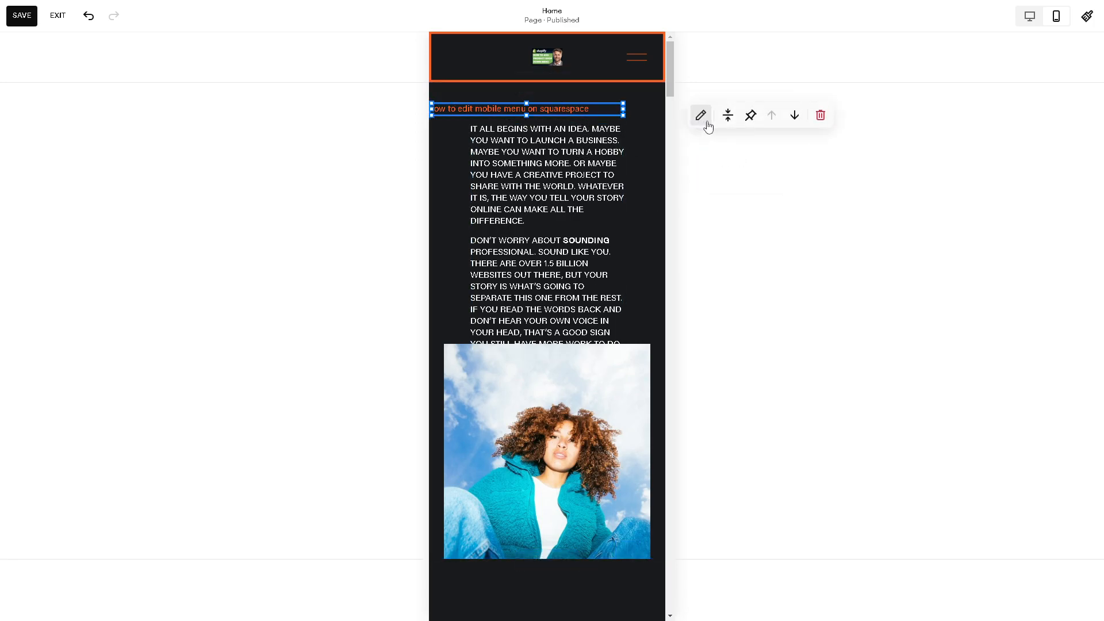
left_click(571, 130)
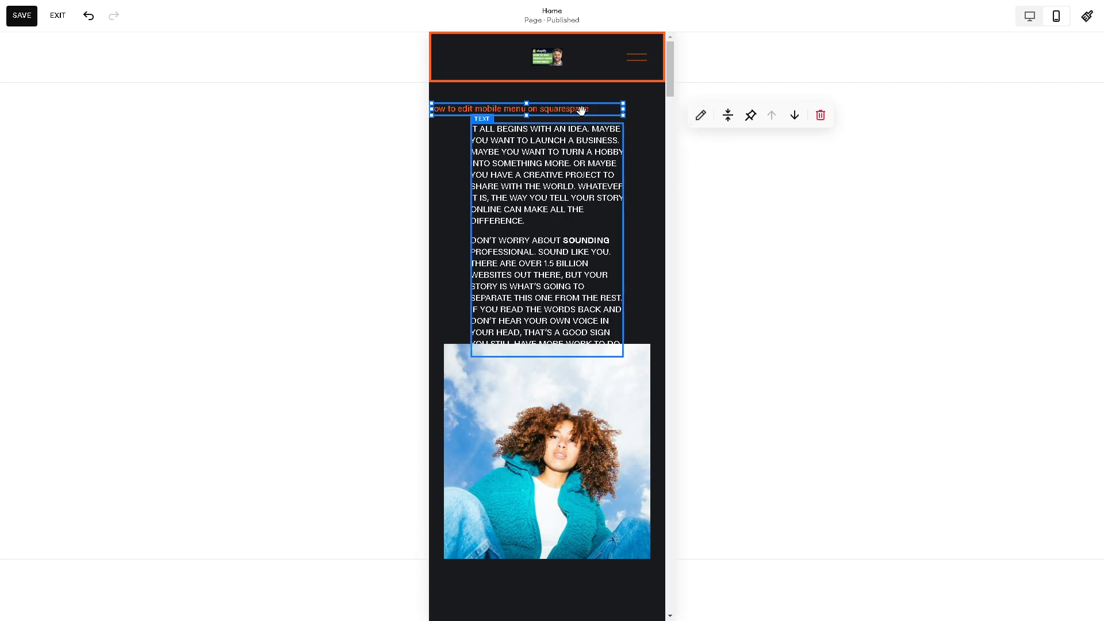
left_click(580, 110)
left_click(577, 177)
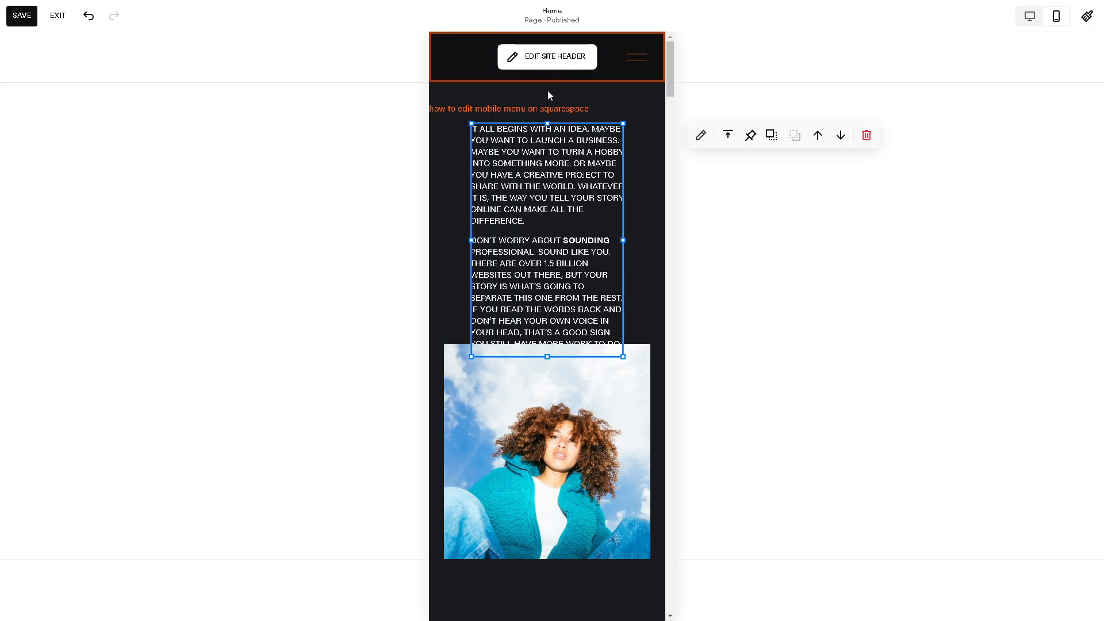
left_click(581, 100)
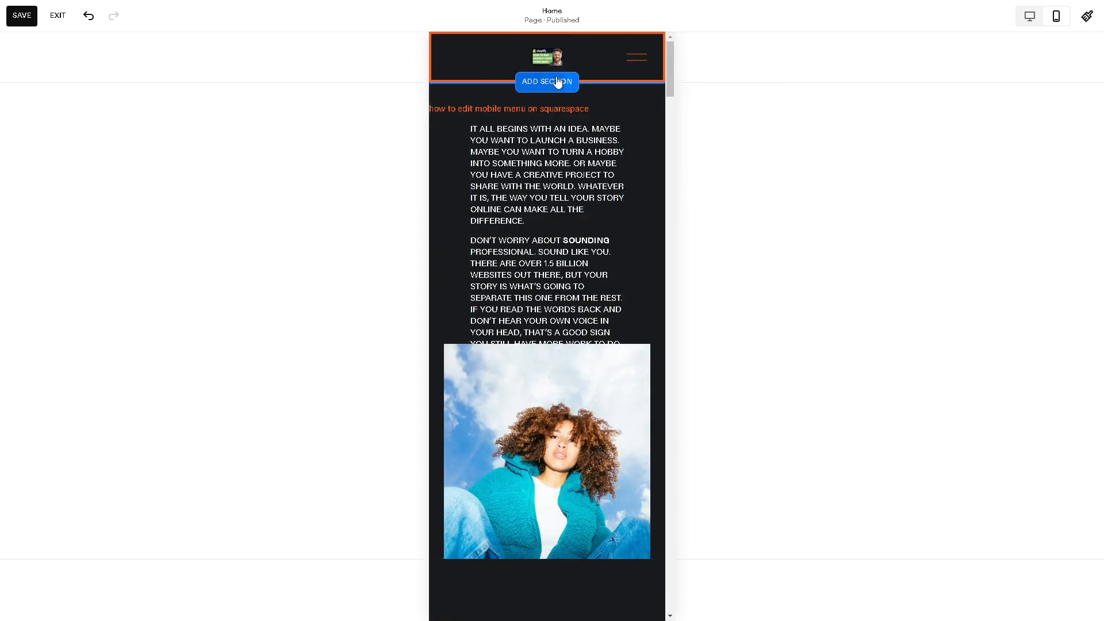
Step: Add a Menus section directly below the header, using the centred "Our Menu" layout with a large food photo above the title
left_click(558, 82)
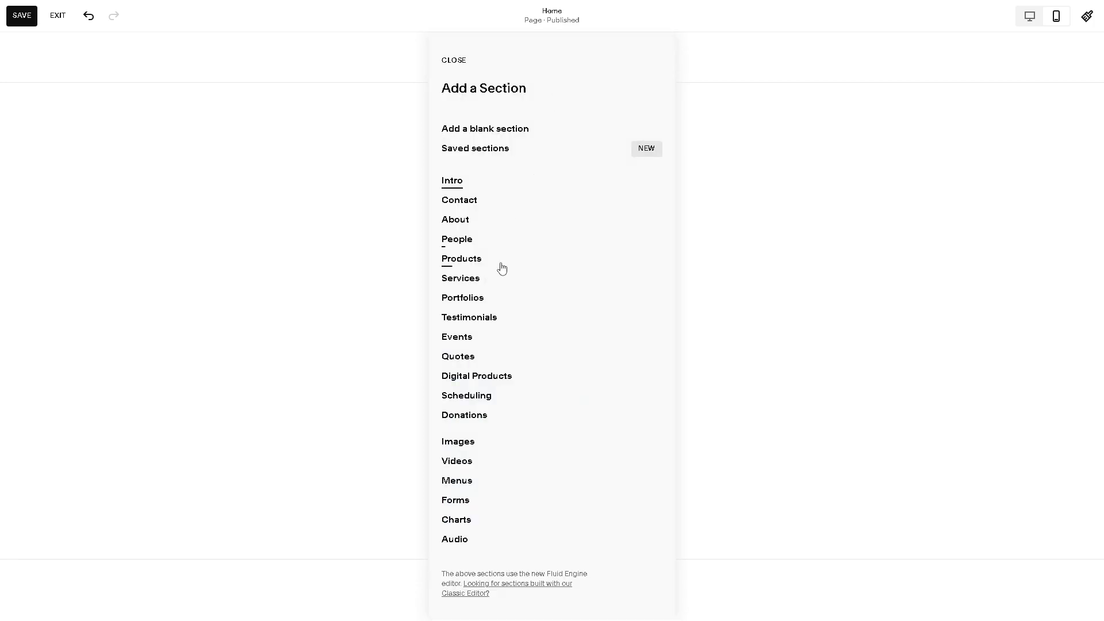
left_click(464, 484)
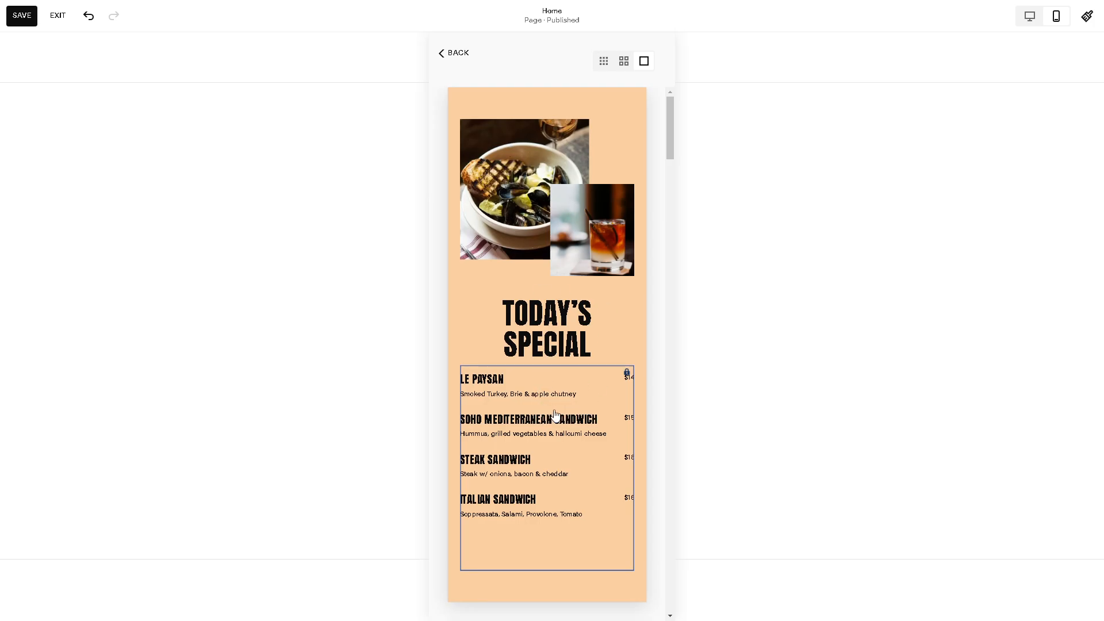
scroll(572, 434, "down", 5)
scroll(566, 375, "down", 3)
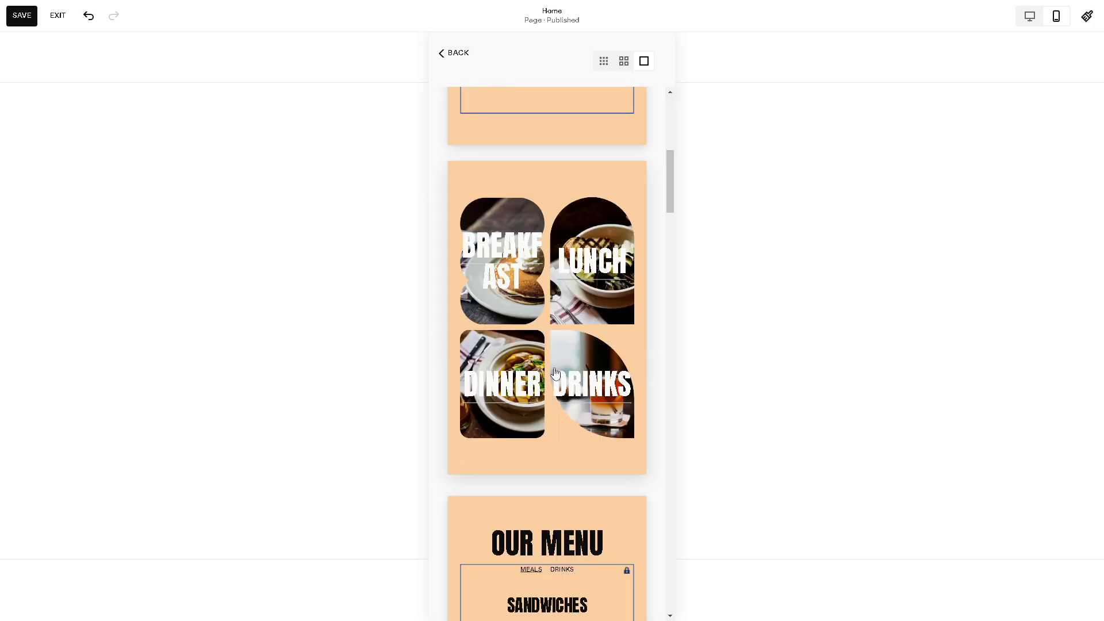
scroll(565, 373, "down", 4)
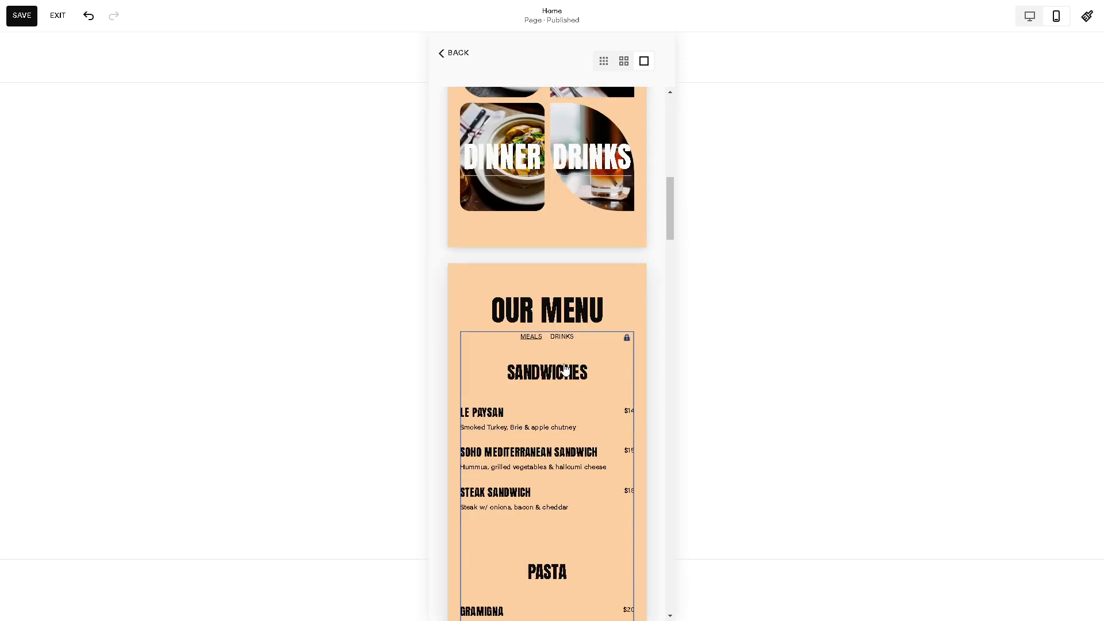
scroll(565, 368, "down", 17)
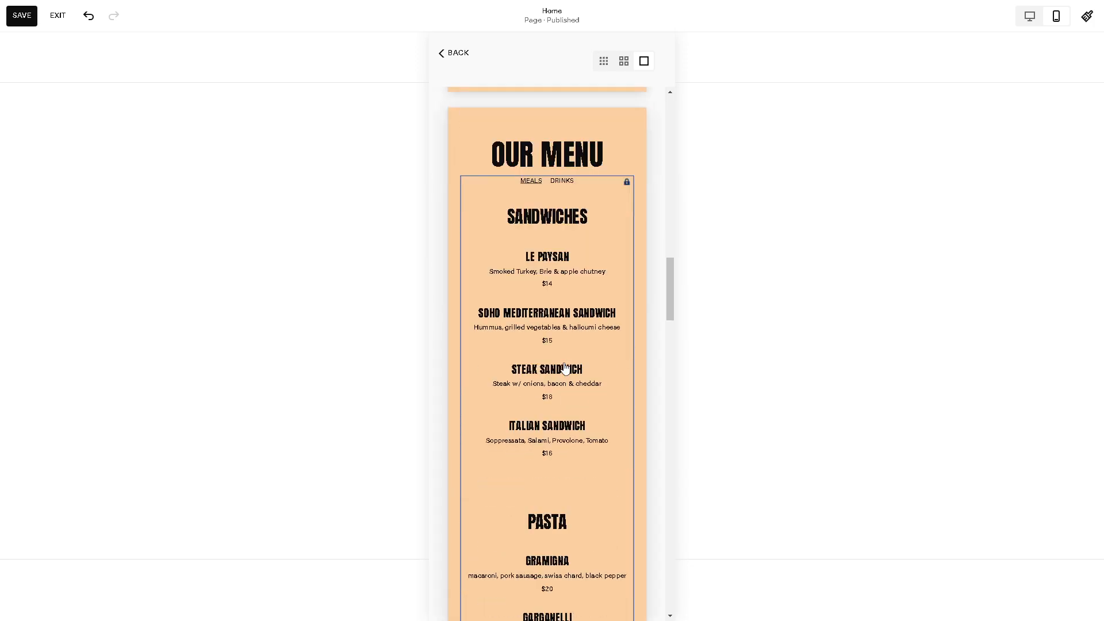
scroll(565, 368, "down", 4)
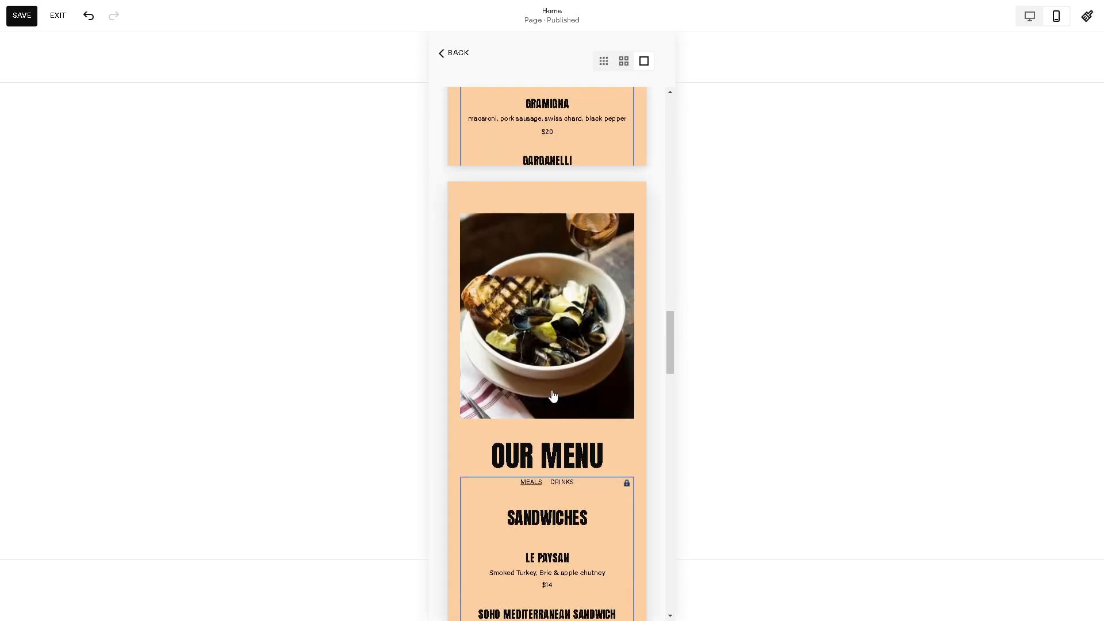
left_click(554, 347)
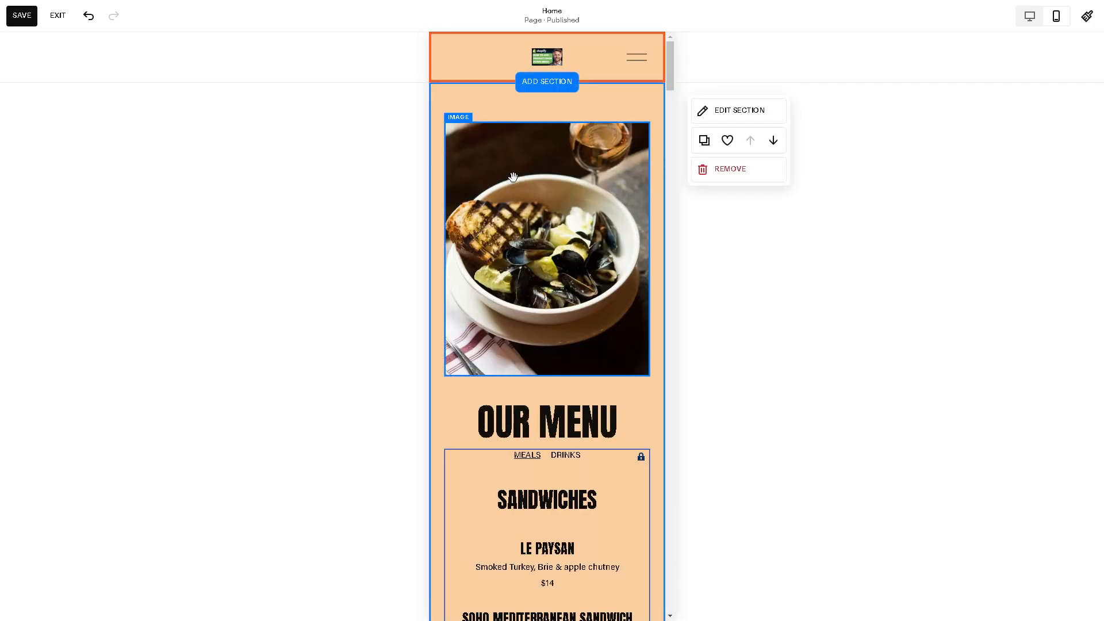
Step: Replace the new menu section's food photo with the image "how to edit mobile menu.png"
left_click(476, 144)
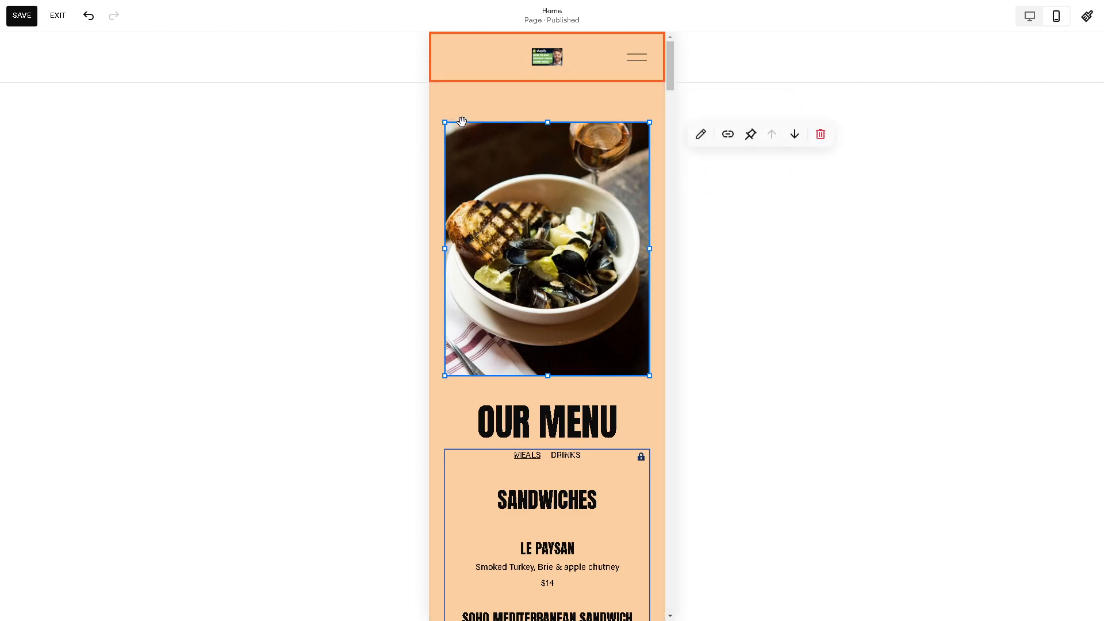
left_click(700, 134)
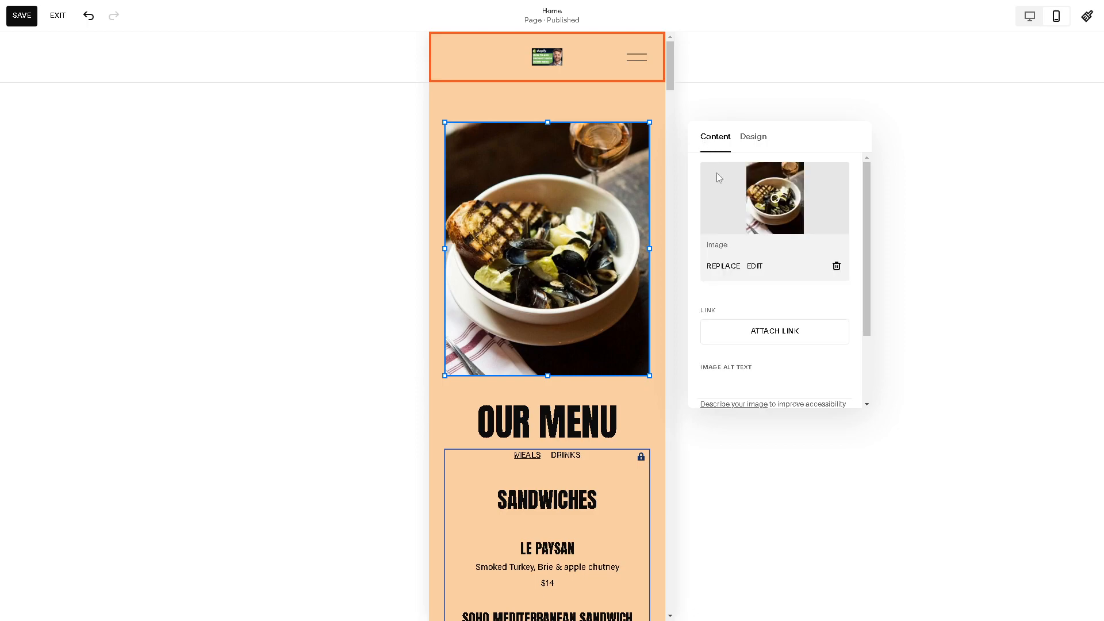
left_click(724, 266)
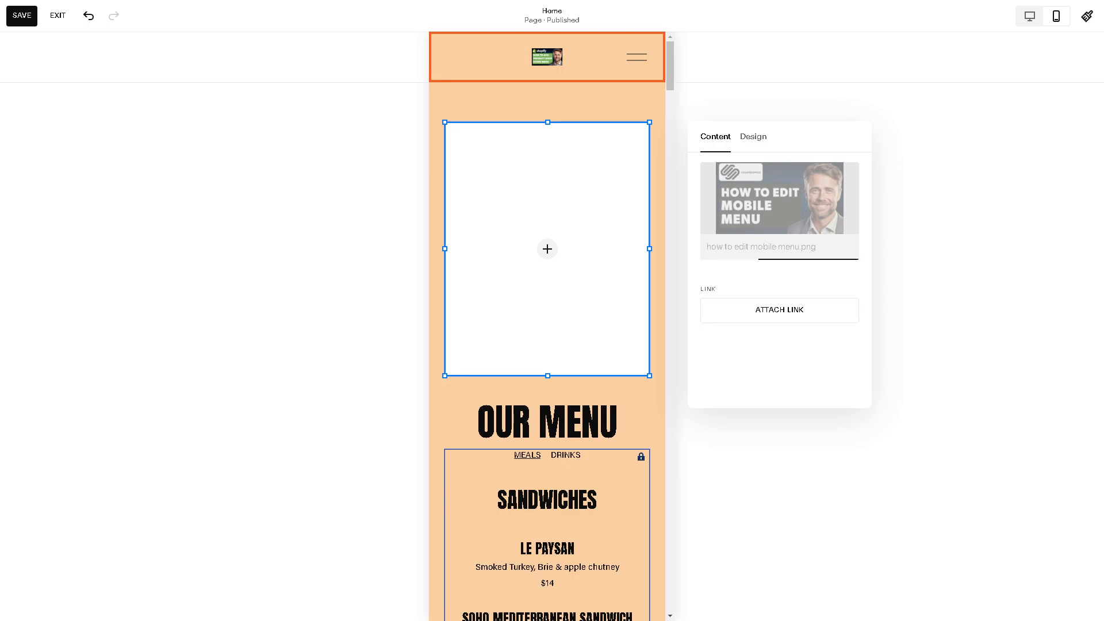
left_click(847, 289)
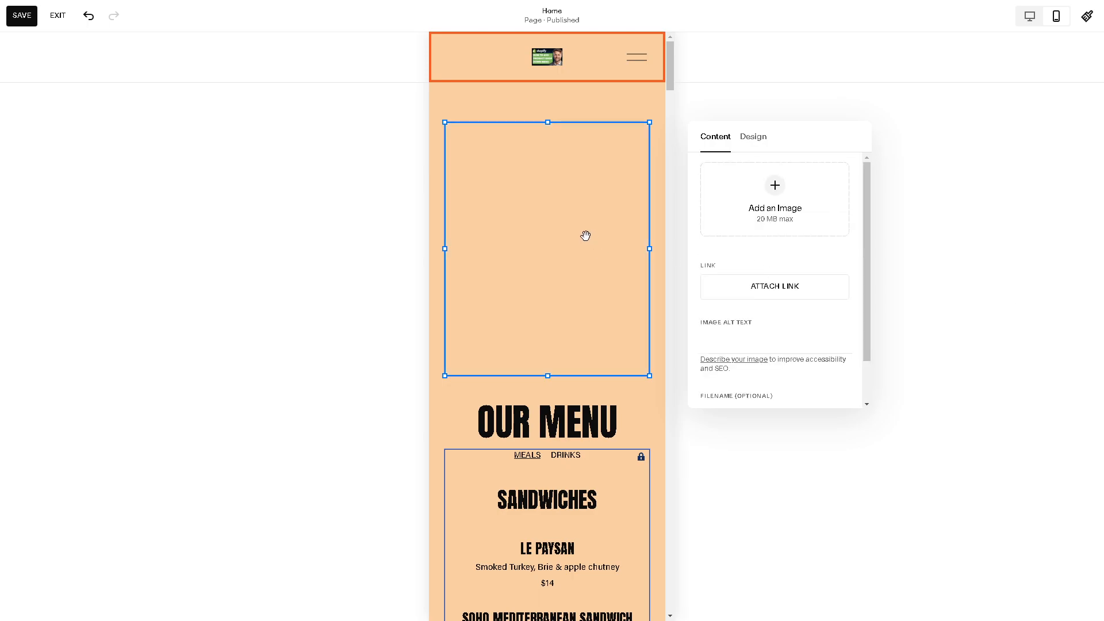
Step: Set the menu section's image to Fit in its block and view the Image Effect options
left_click(754, 138)
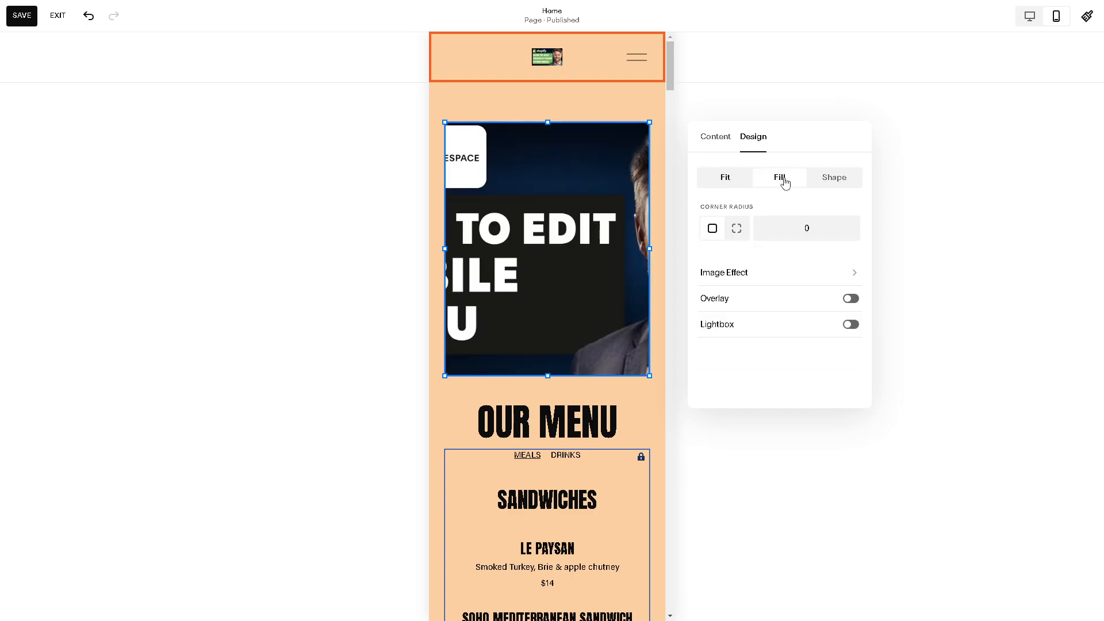
left_click(727, 179)
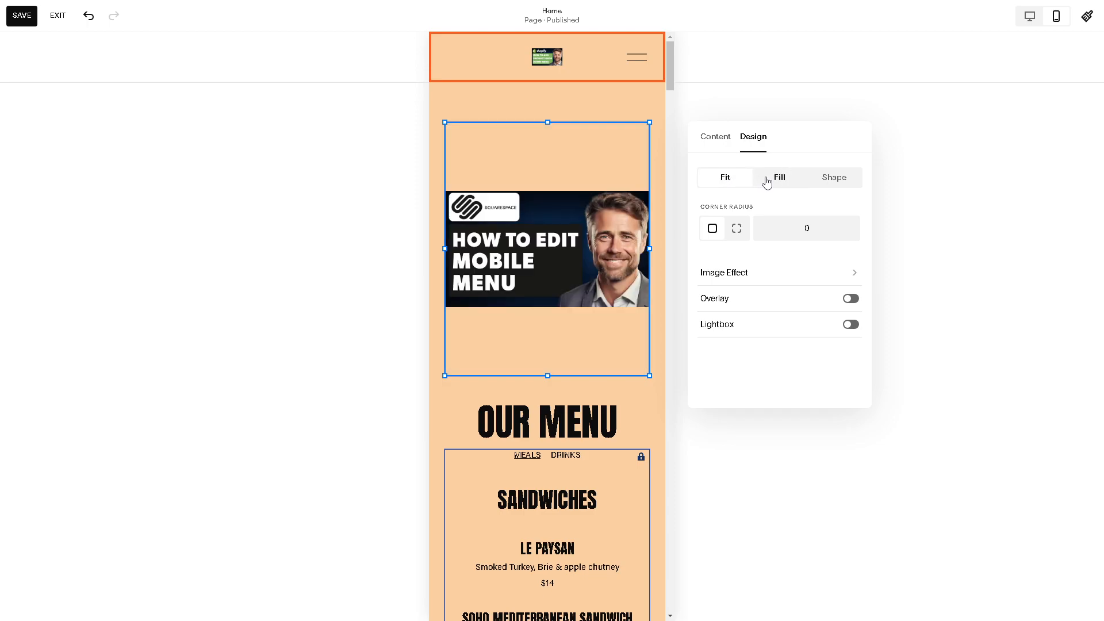
left_click(865, 278)
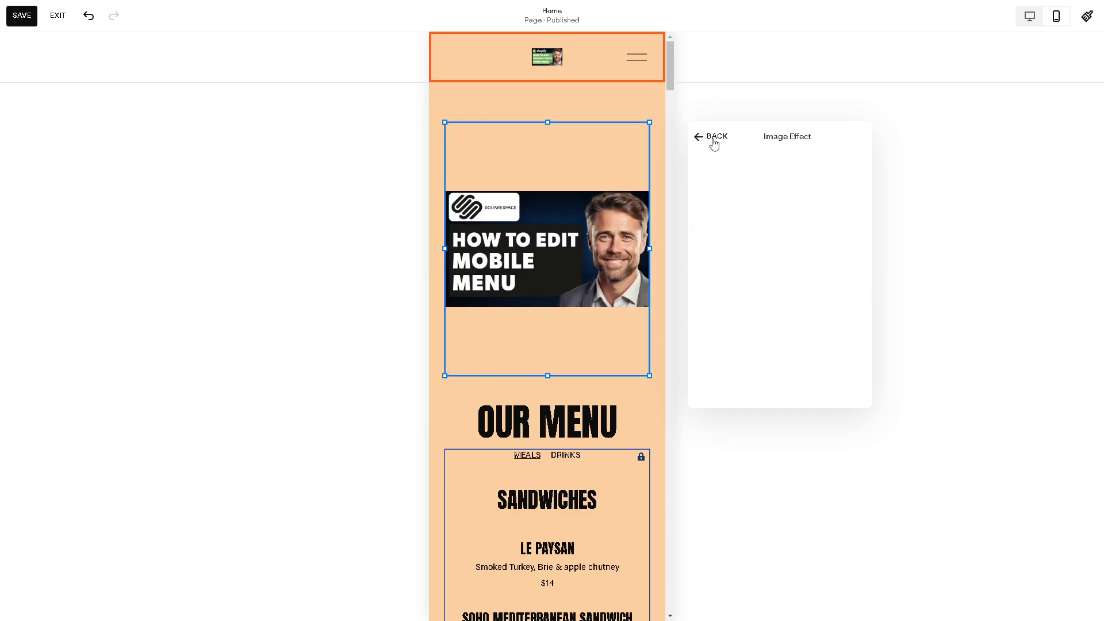
left_click(700, 143)
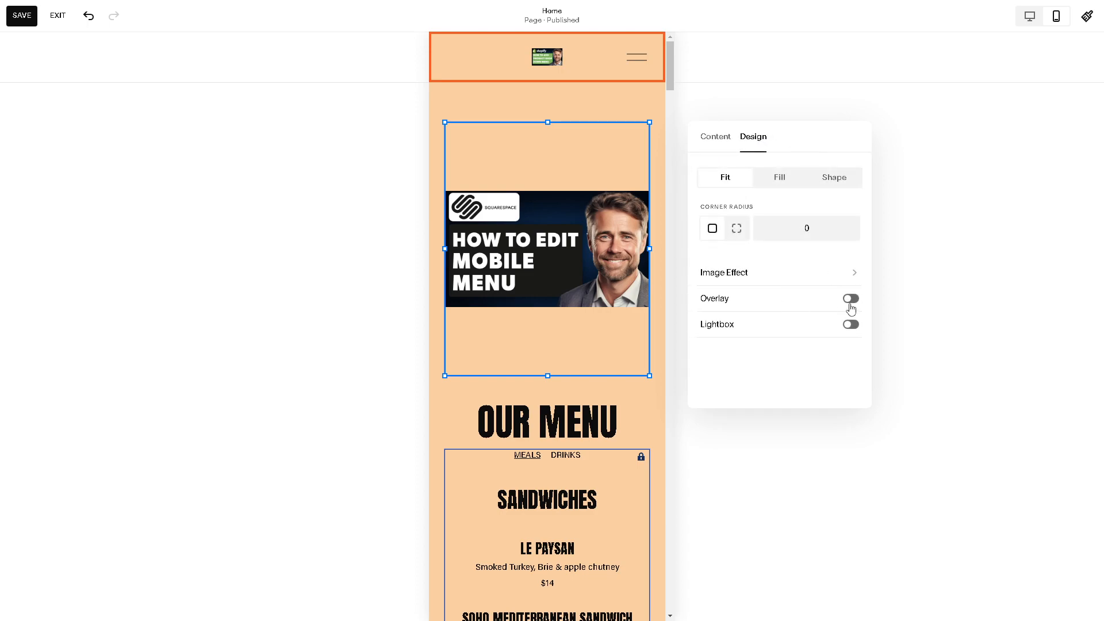
Step: Try an overlay in the palette's orange on the menu section's image, and switch the overlay back off
left_click(850, 298)
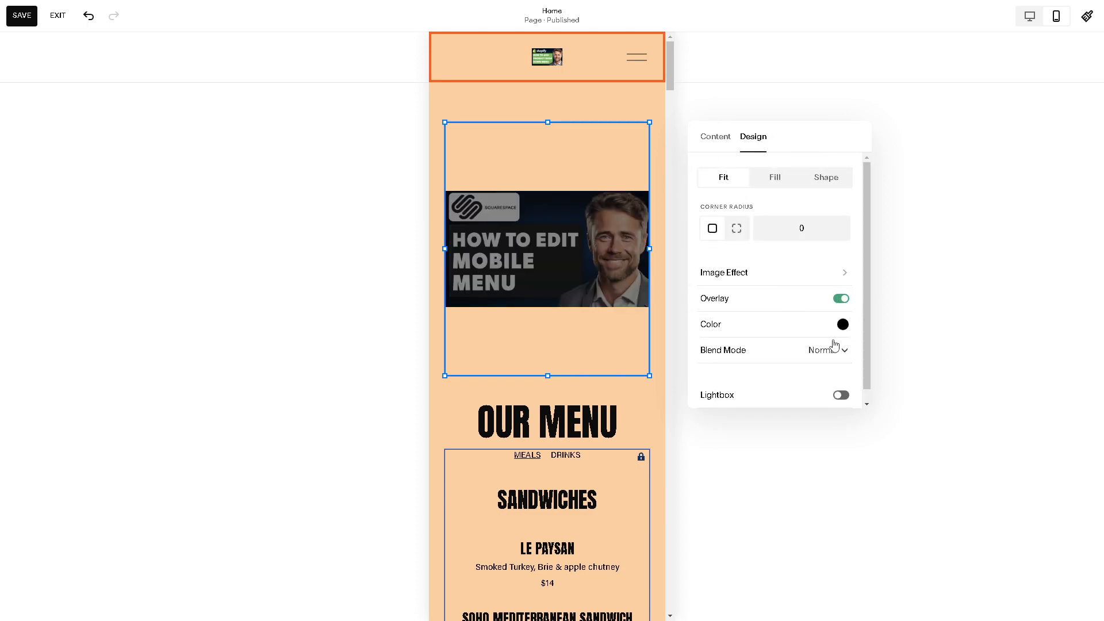
left_click(841, 326)
left_click(982, 311)
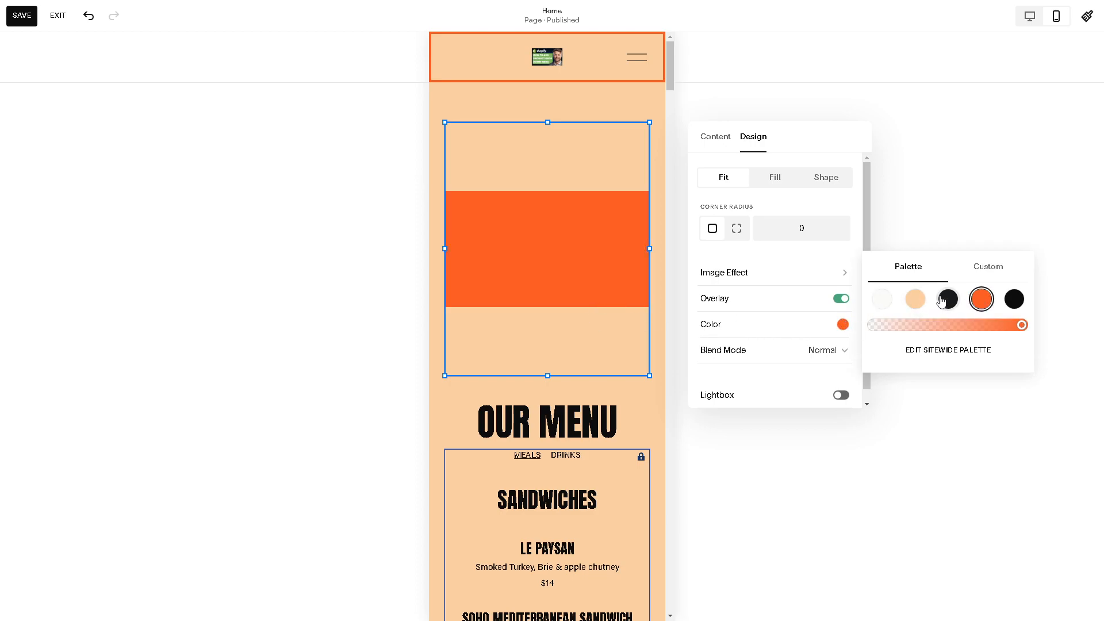
left_click(841, 298)
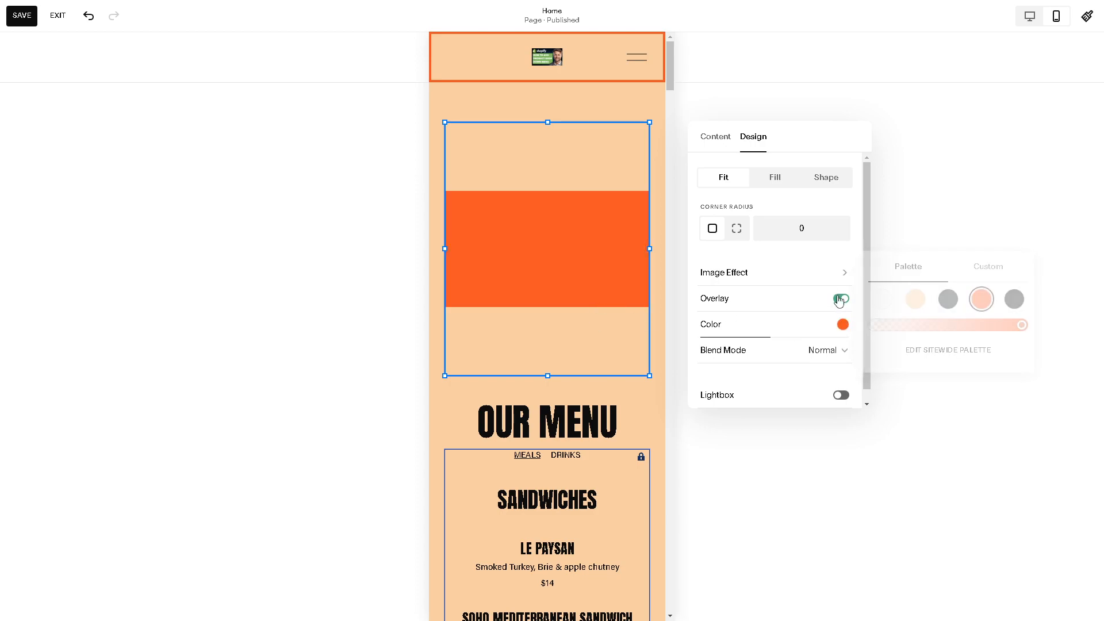